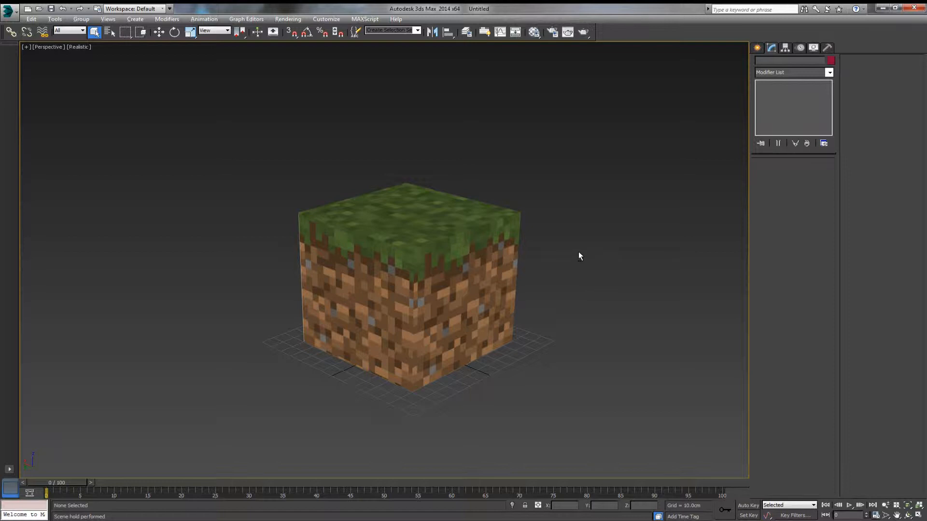
alt+middle_drag(578, 251, 580, 253)
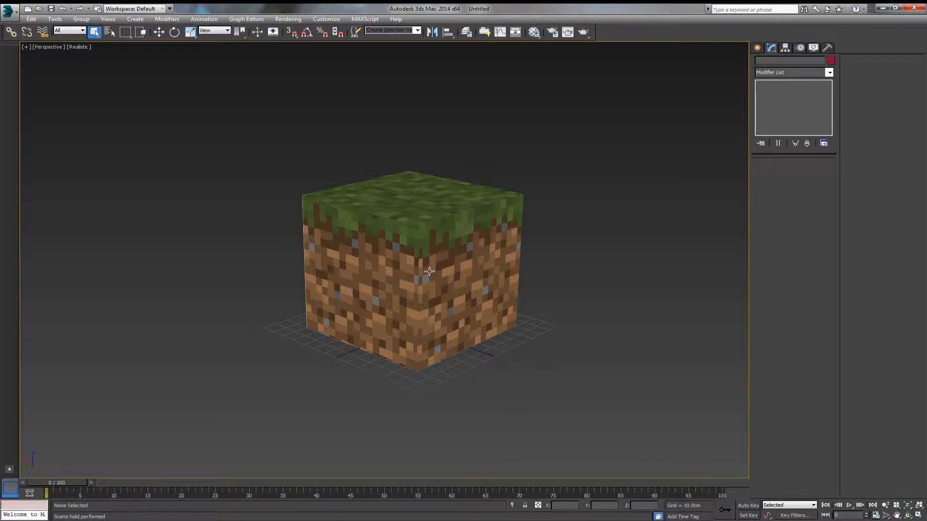
click(471, 258)
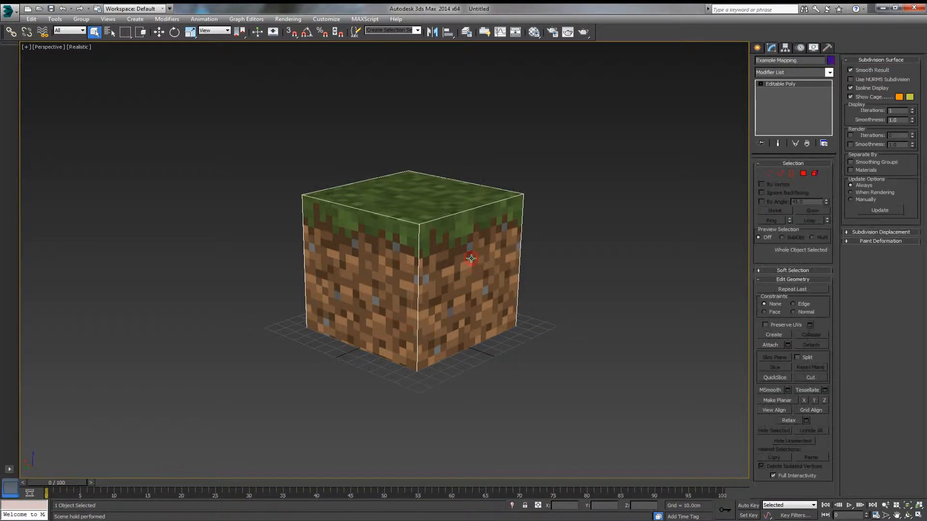
mouse_move(501, 258)
alt+middle_down()
mouse_move(483, 250)
mouse_move(528, 256)
mouse_move(476, 255)
mouse_move(512, 261)
alt+middle_up()
click(557, 281)
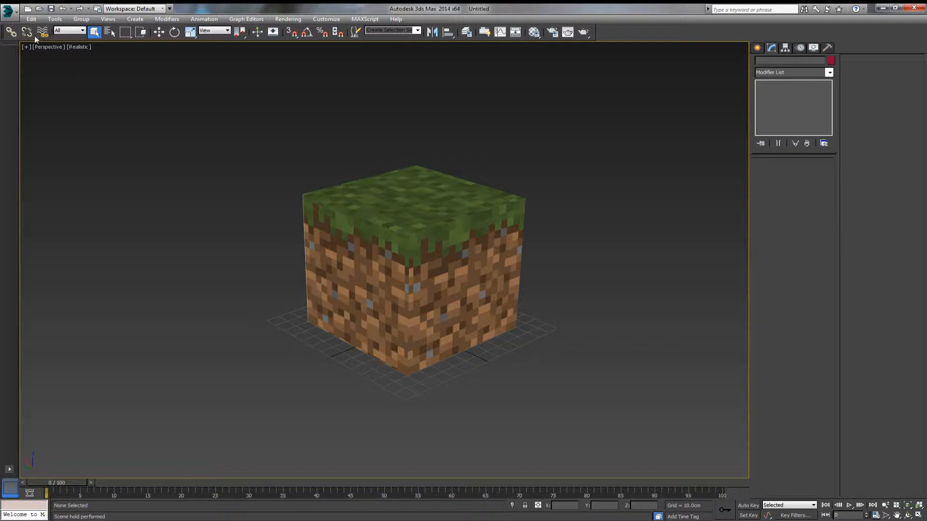
Reset to an empty scene without saving the changes to the textured cube scene.
click(7, 18)
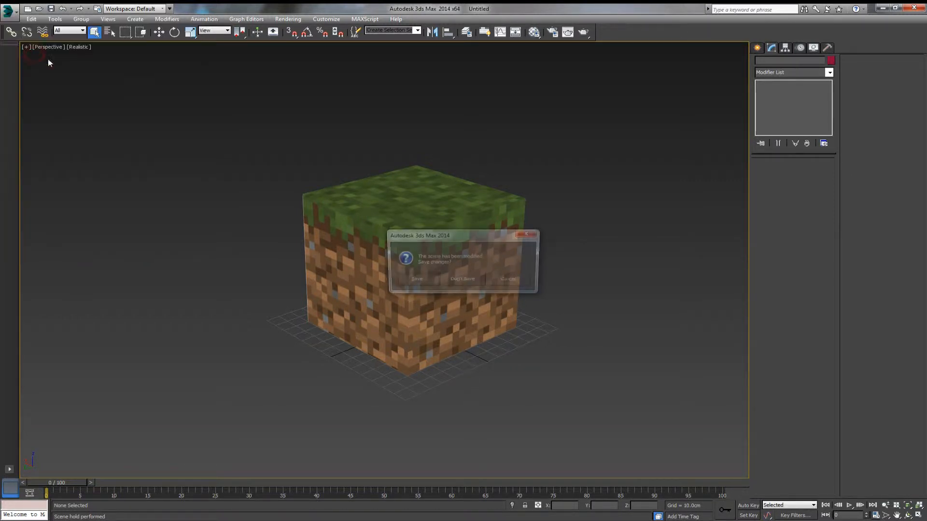
click(19, 60)
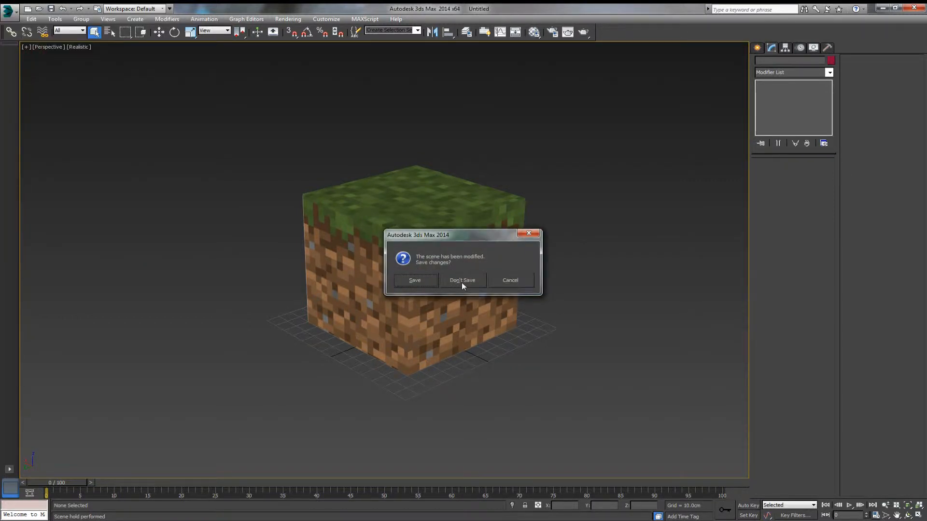
click(462, 283)
click(436, 282)
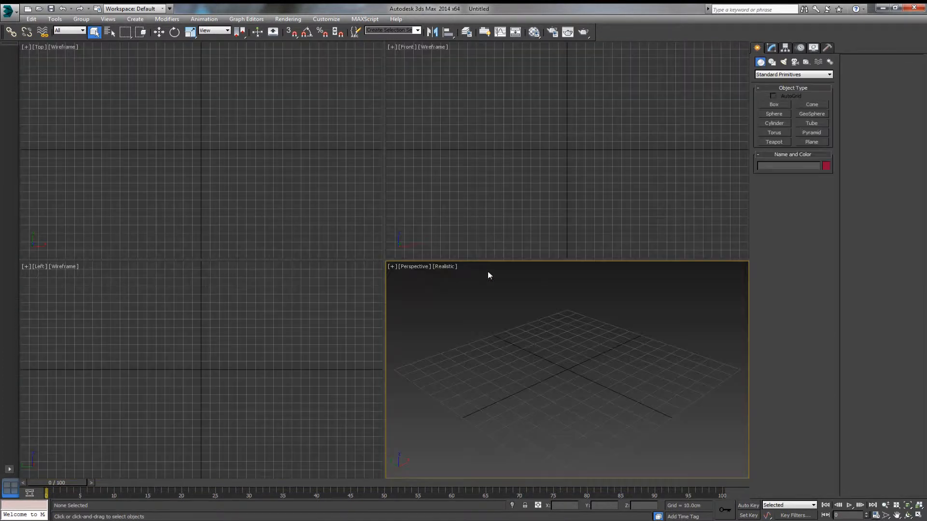
Configure the scene units with a metric centimetre display and a system unit scale of 1 unit = 1.0 centimetre.
click(327, 19)
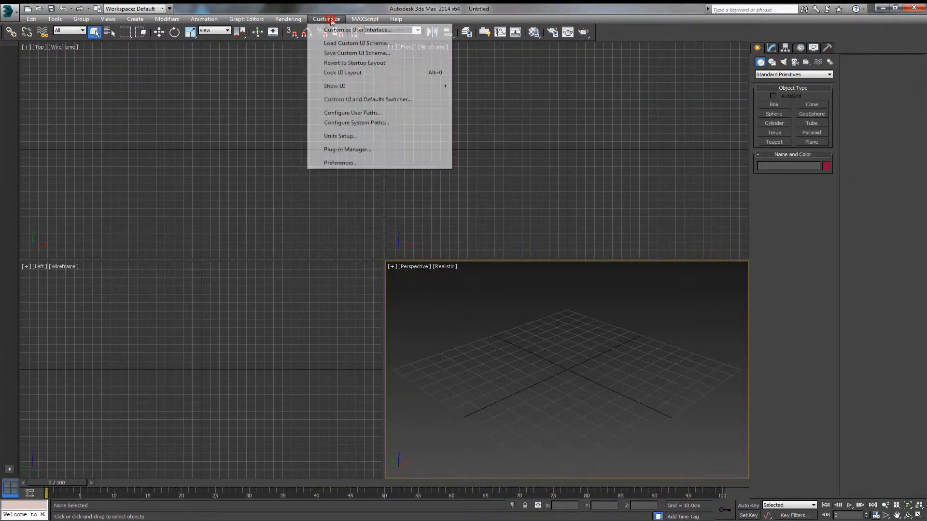
click(347, 138)
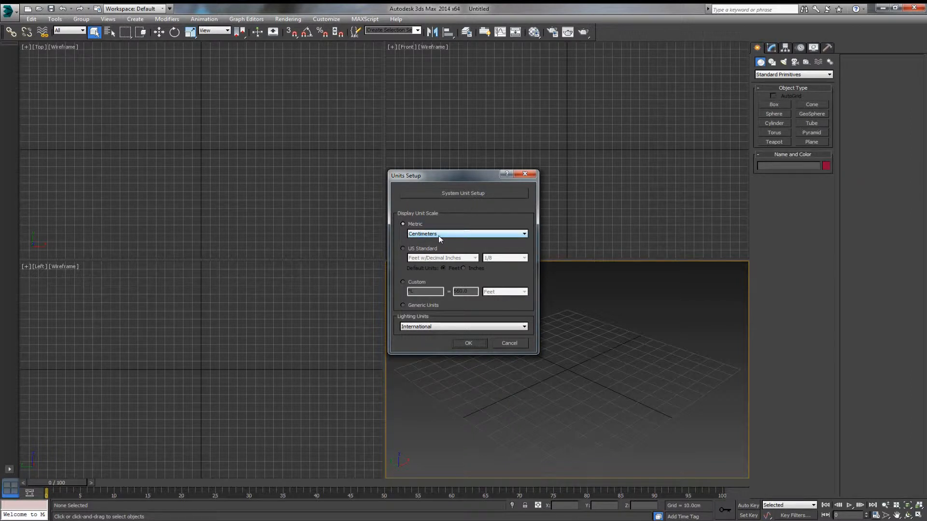
click(402, 224)
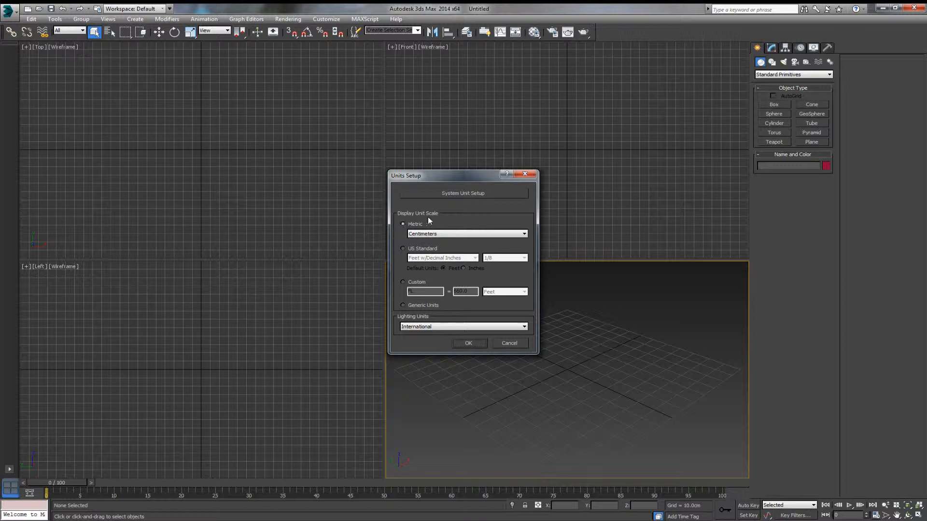
click(452, 195)
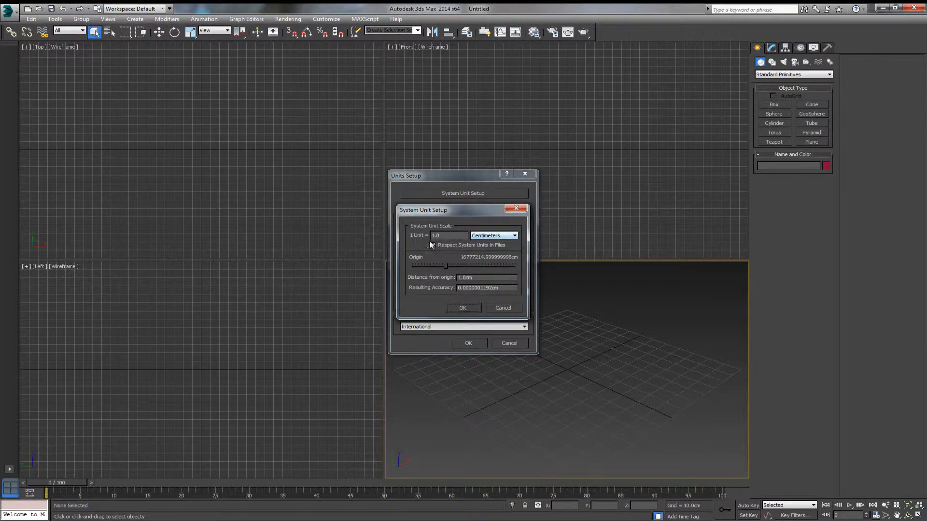
click(467, 308)
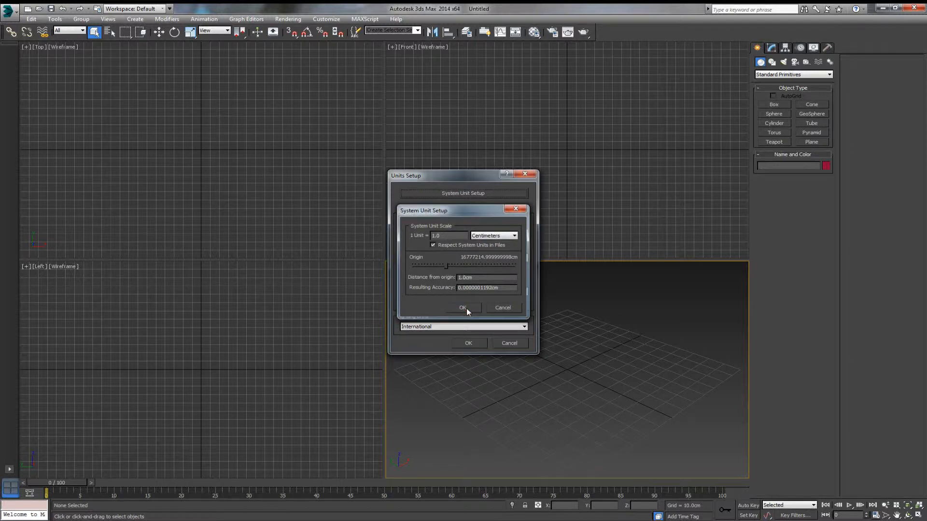
click(471, 343)
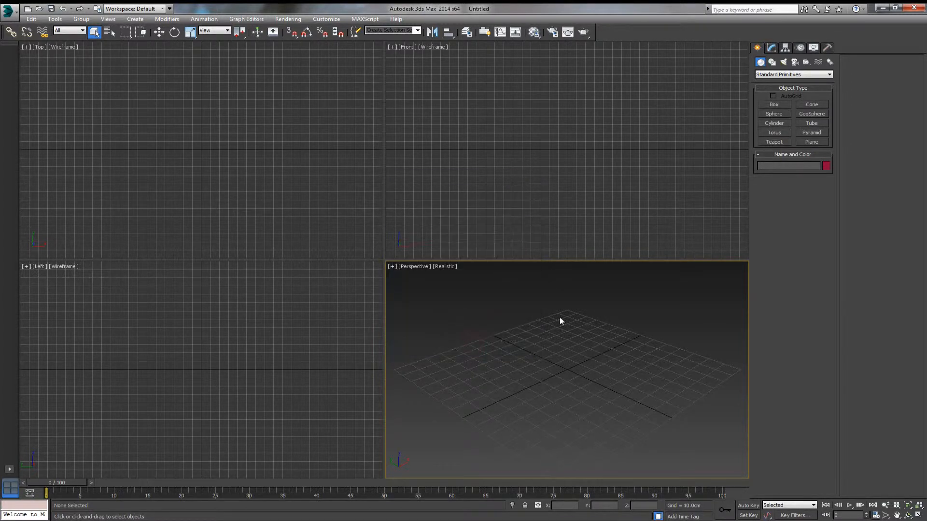
Create a box near the centre of the Perspective grid, about 66 cm long, 60 cm wide and 57 cm high.
click(779, 106)
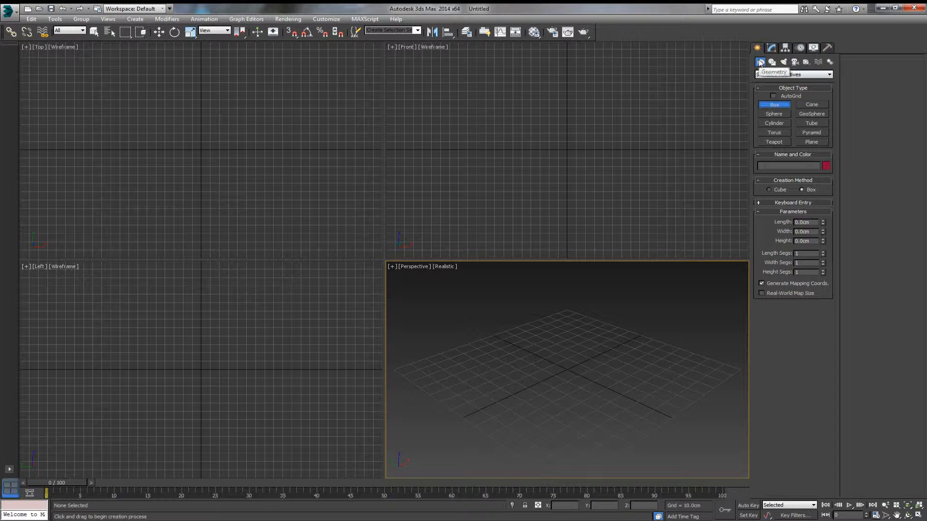
drag(502, 367, 654, 370)
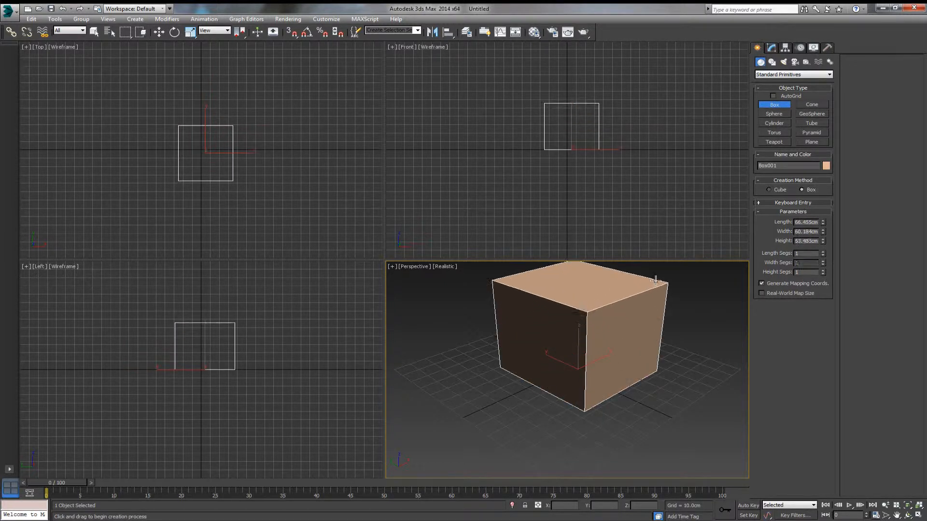
click(658, 283)
middle_drag(658, 343, 640, 364)
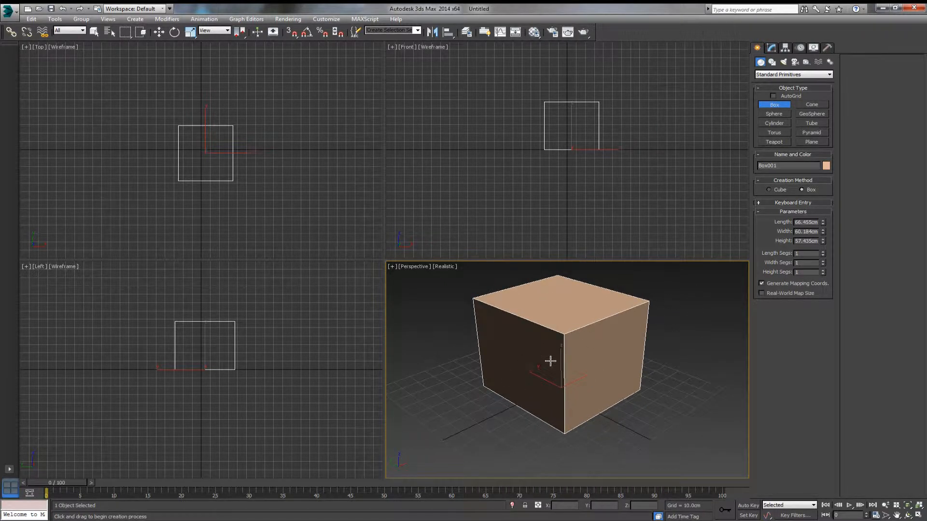
Set the box's length, width and height to 100 cm each.
double_click(799, 223)
text(100)
key(Tab)
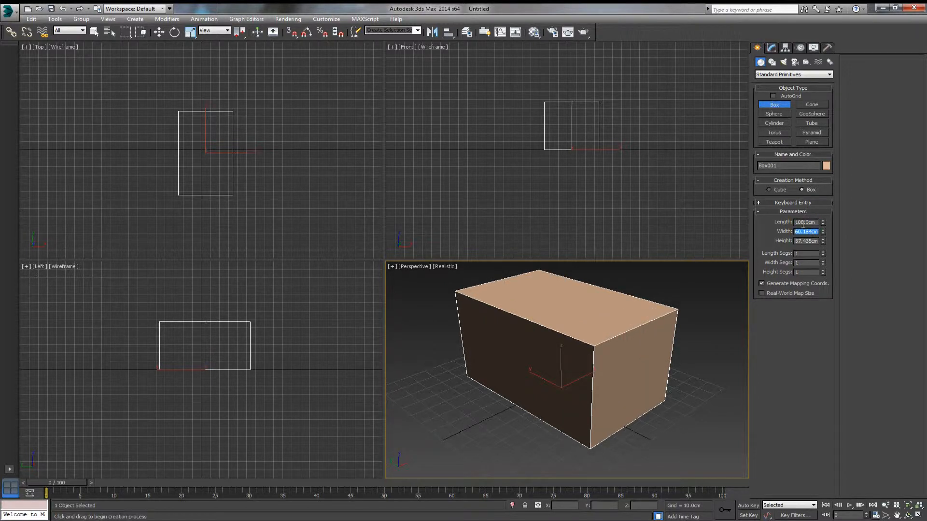
text(100)
key(Tab)
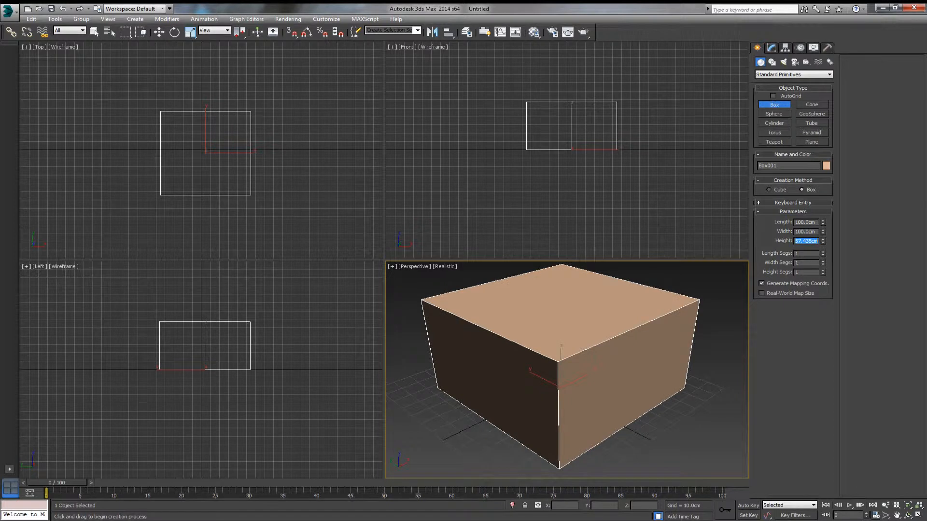
text(100.0cm)
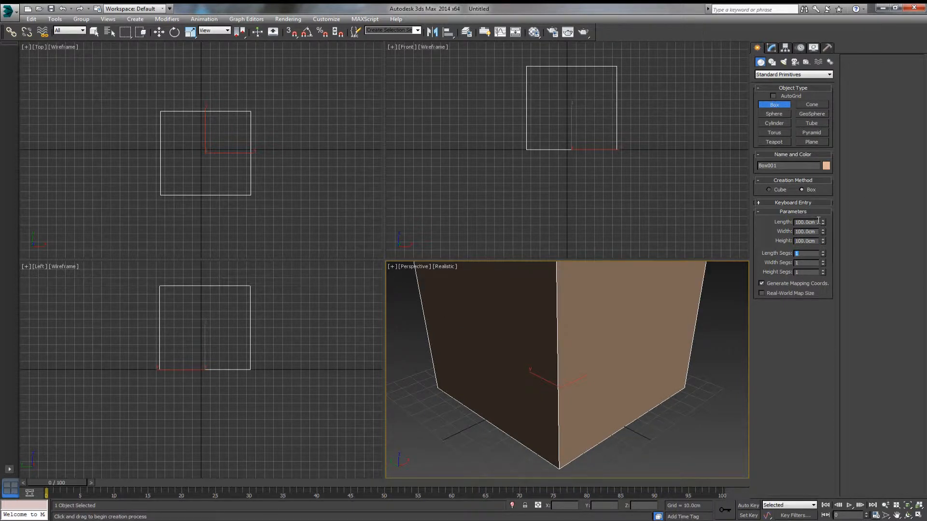
Centre the cube on the grid by setting its X and Y position to 0 cm.
middle_drag(703, 297, 705, 318)
scroll(688, 318, down, 6)
alt+middle_drag(650, 327, 627, 337)
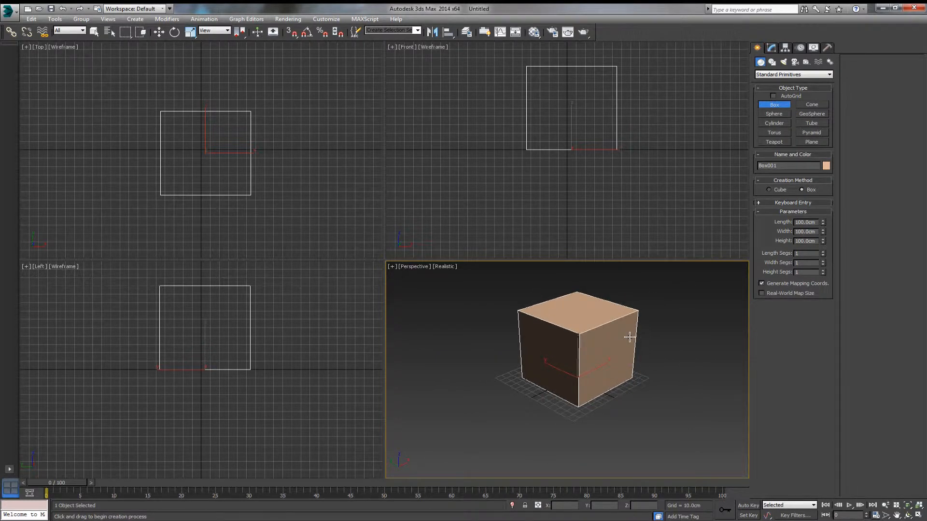
click(159, 32)
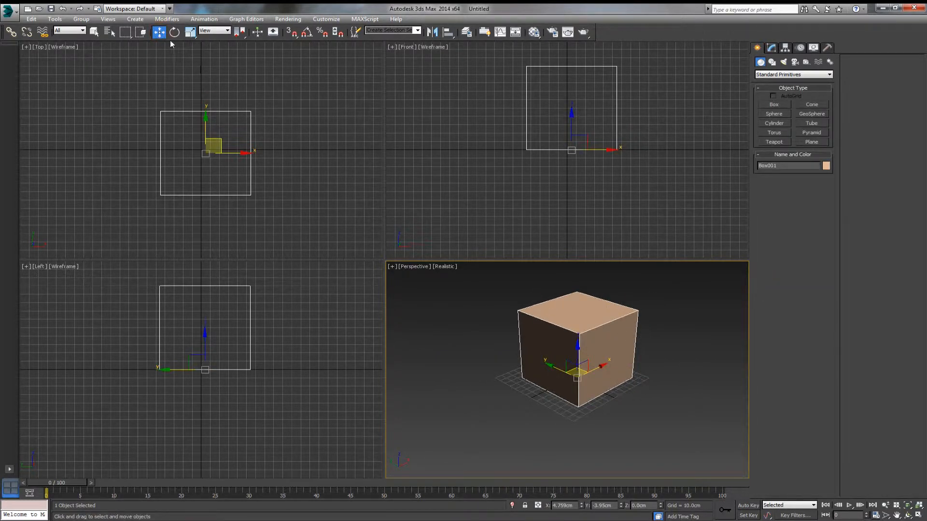
right_click(582, 505)
right_click(621, 505)
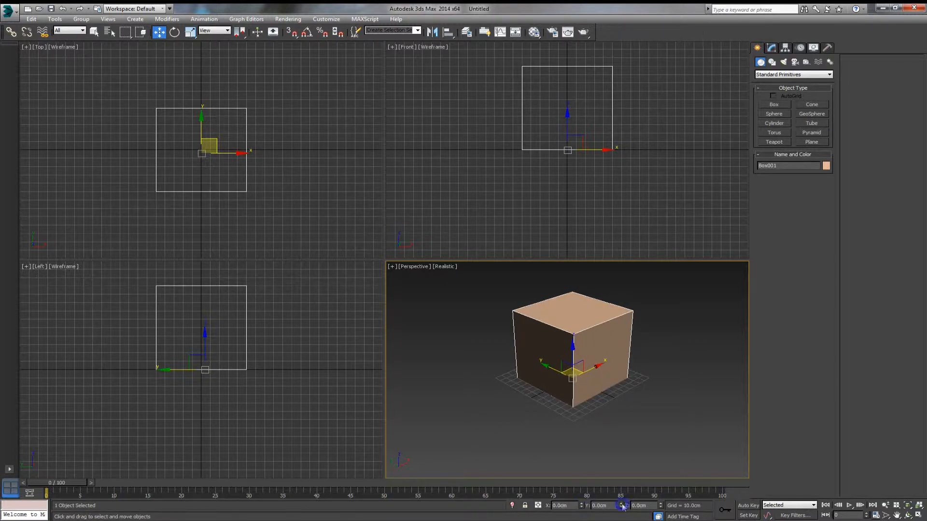
Rename the cube as Mapping Example.
middle_drag(605, 417, 597, 427)
scroll(598, 427, up, 4)
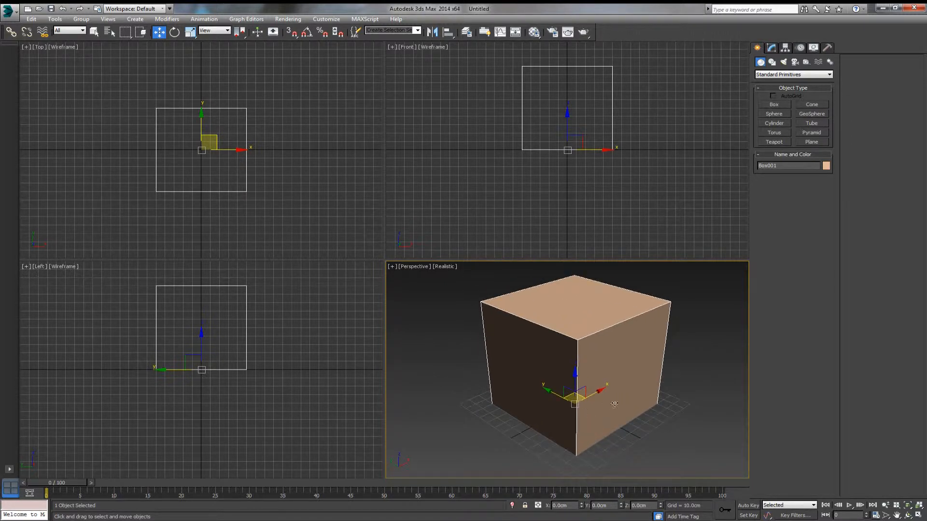
mouse_move(634, 401)
alt+middle_down()
mouse_move(622, 381)
mouse_move(633, 396)
alt+middle_up()
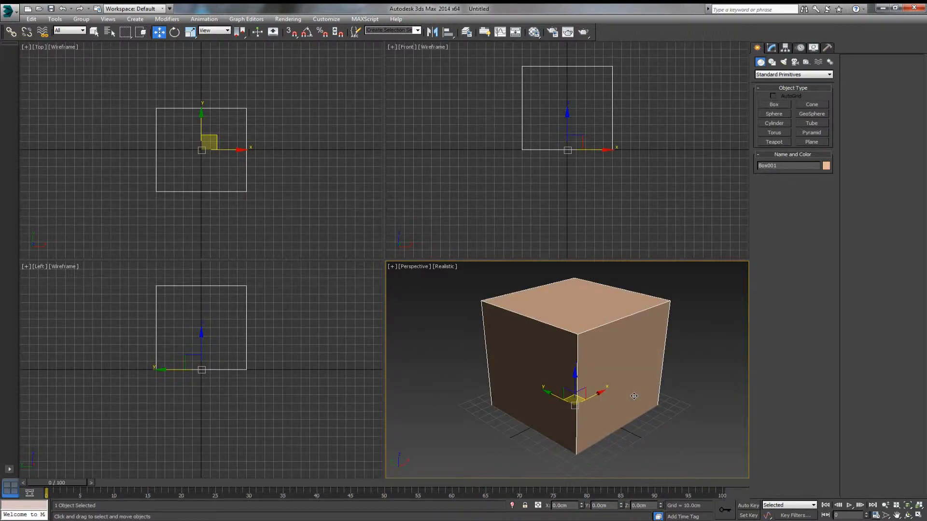
click(784, 166)
text(Mapping Example)
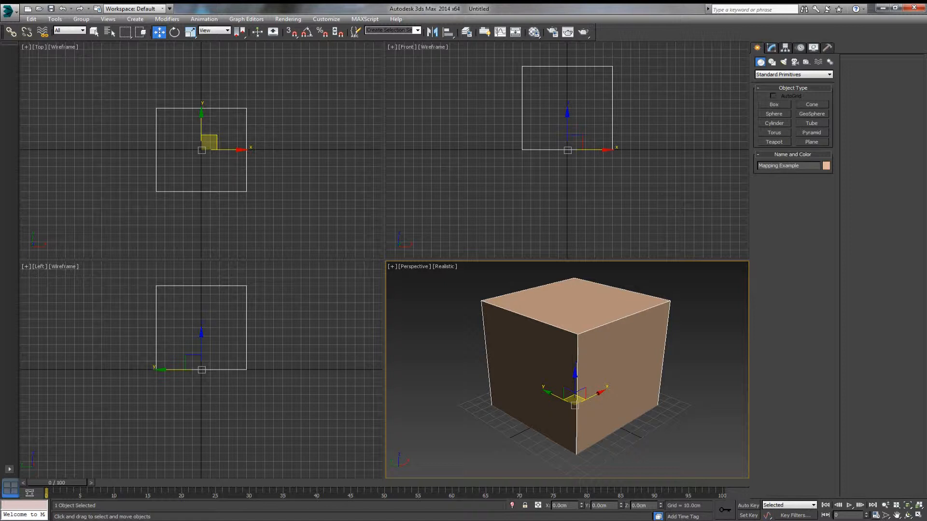
Rename the first sample material in the Material Editor as Cube Material and assign it to the cube.
click(534, 33)
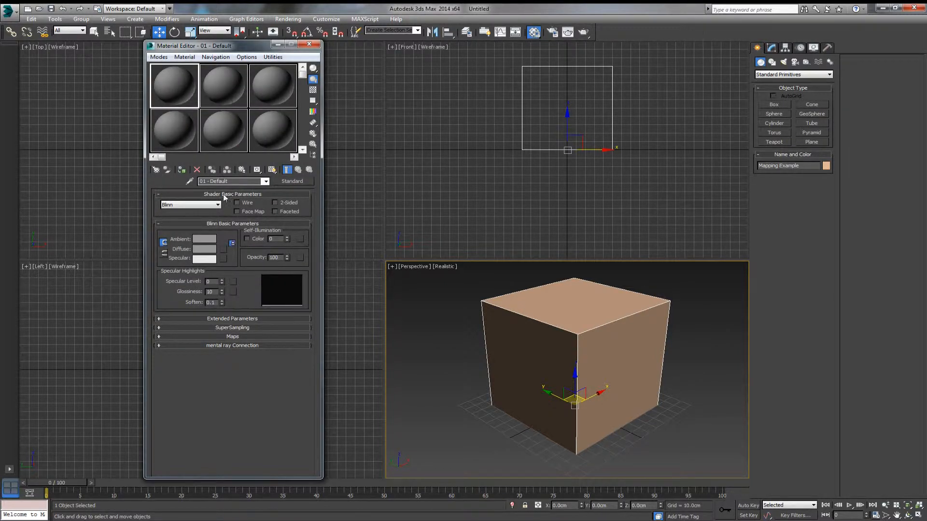
double_click(234, 182)
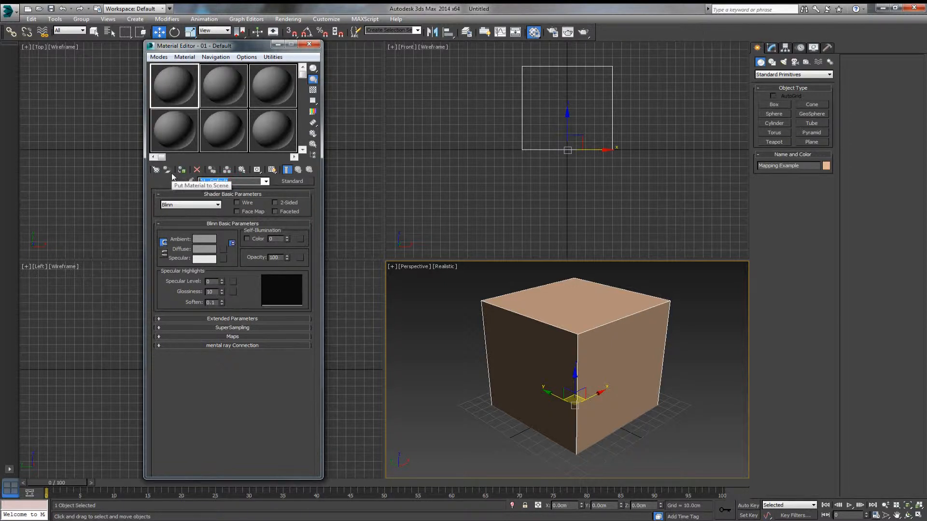
text(Cube Map)
key(BackSpace)
text(terial)
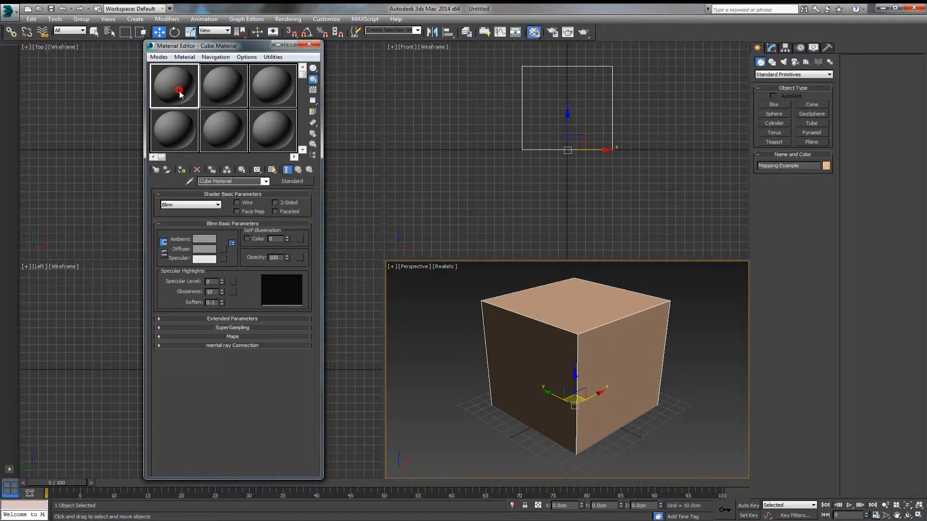
drag(182, 94, 570, 328)
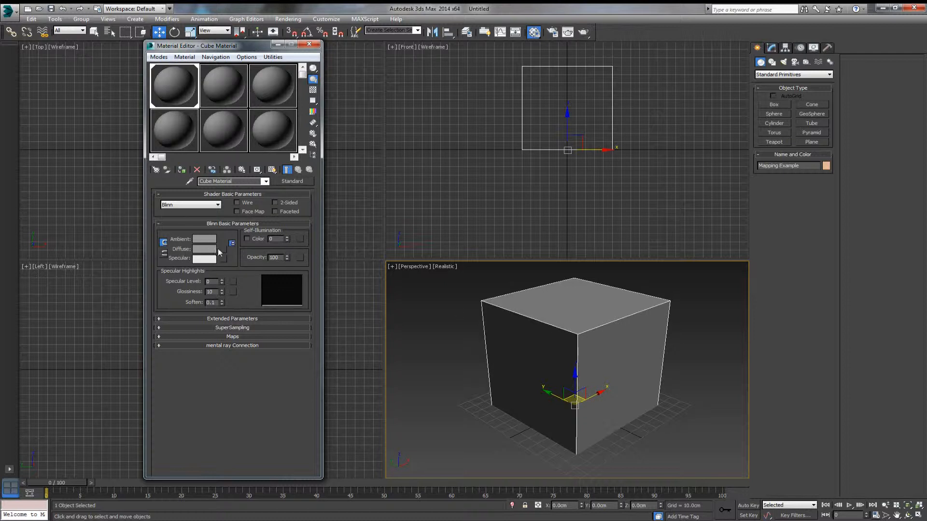
Load Cube_t_page_example.png as a Bitmap in the material's diffuse colour map and return to the parent material.
click(223, 249)
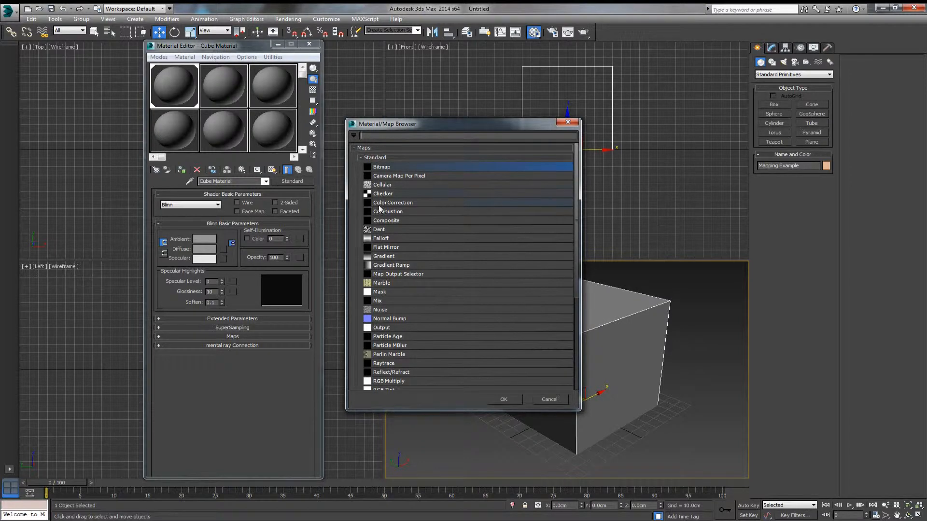
click(395, 169)
double_click(396, 166)
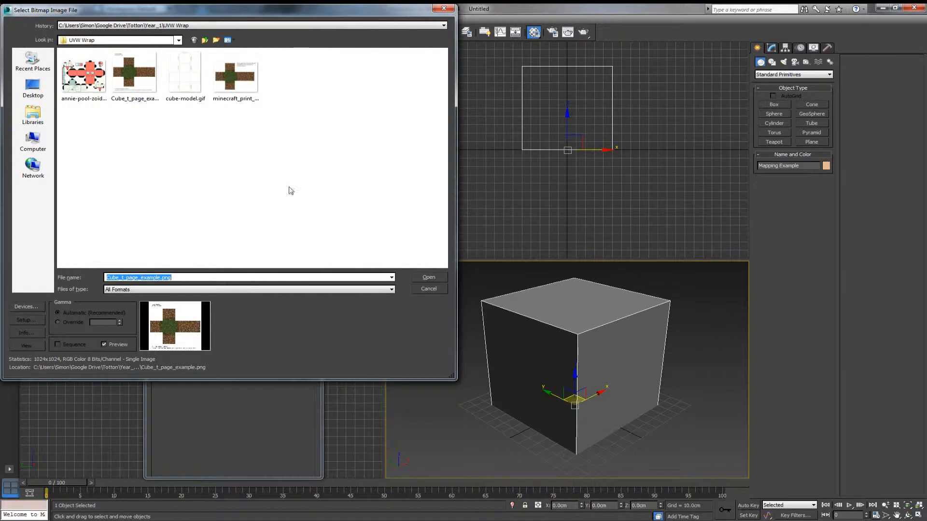
click(147, 80)
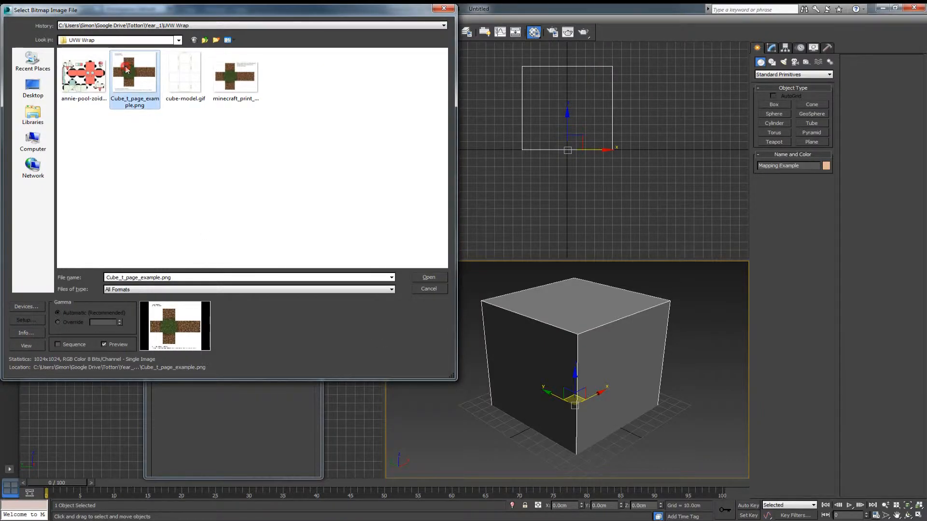
click(439, 281)
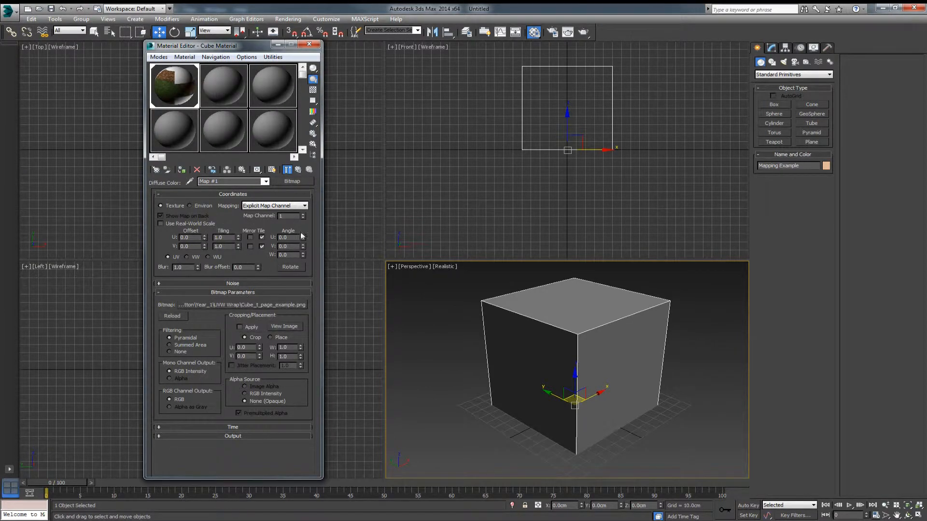
click(310, 170)
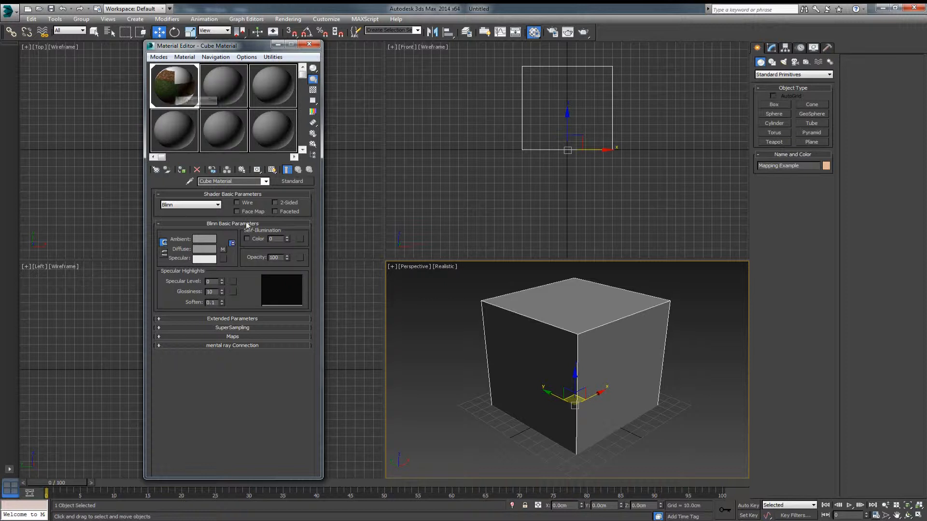
Show Cube Material's texture in the viewport and set its self-illumination to 100.
click(272, 170)
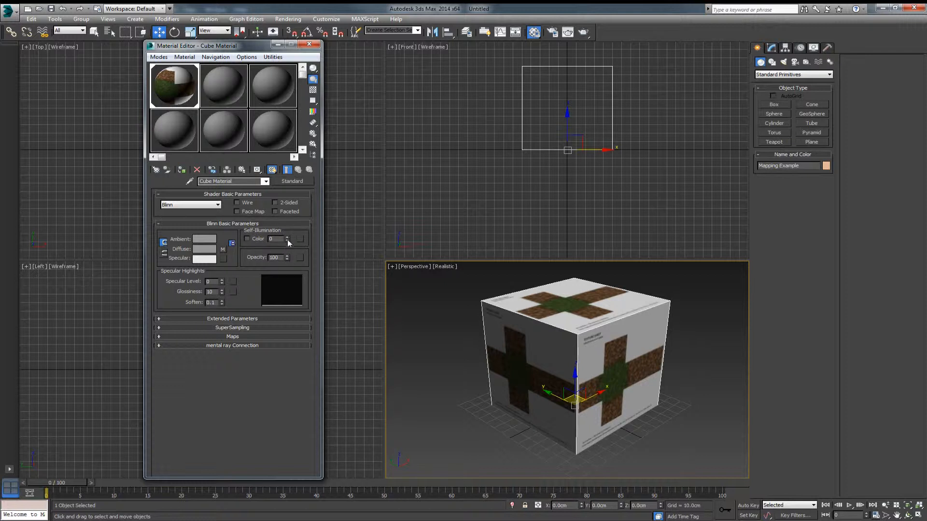
drag(287, 241, 287, 170)
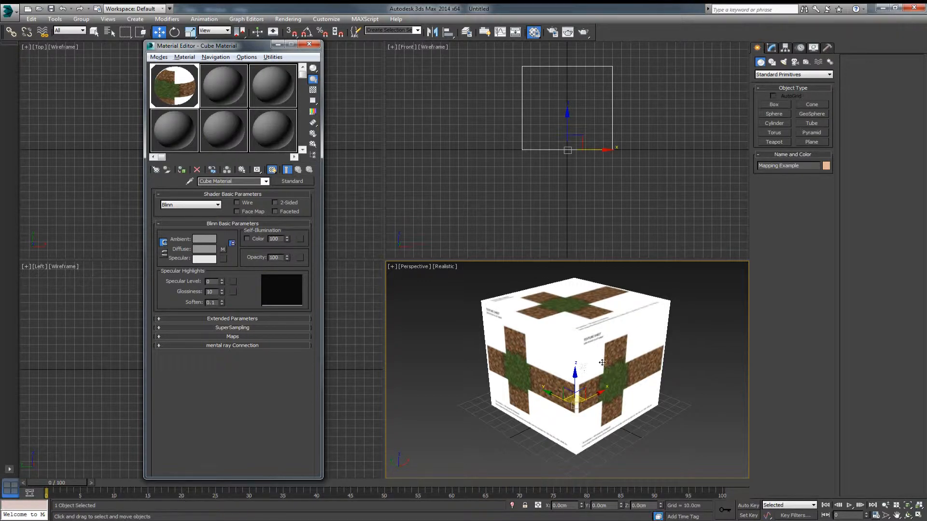
Close the Material Editor and view the textured cube from an angle in the perspective view.
mouse_move(602, 362)
alt+middle_down()
mouse_move(564, 363)
mouse_move(604, 369)
alt+middle_up()
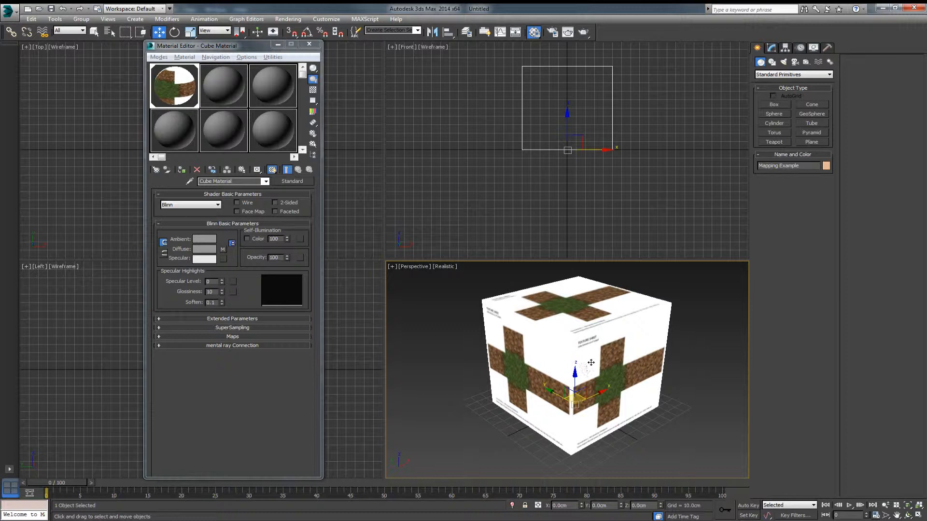
click(309, 44)
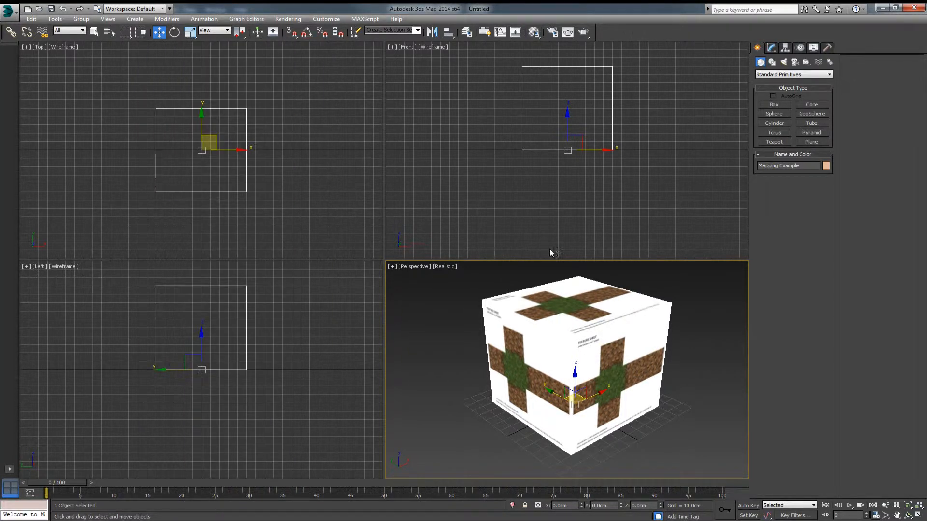
mouse_move(600, 354)
alt+middle_down()
mouse_move(594, 289)
mouse_move(604, 357)
alt+middle_up()
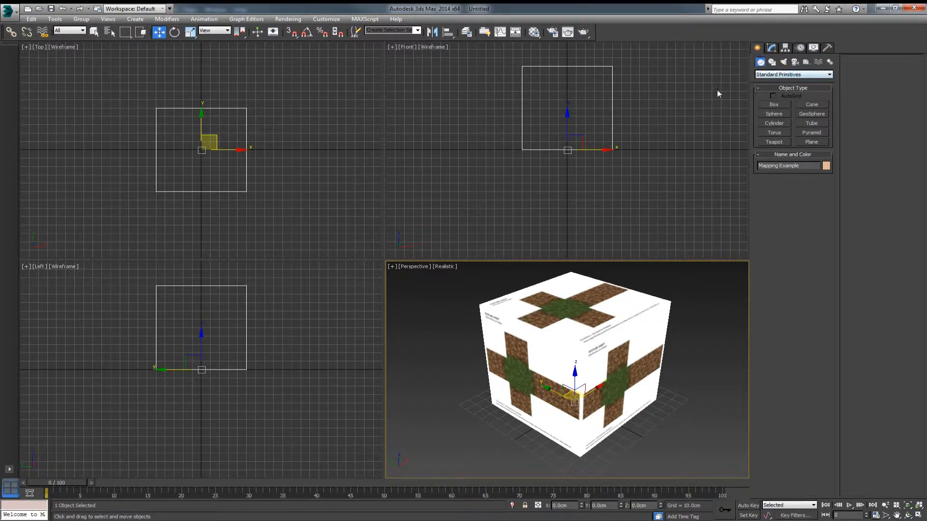
Convert the Mapping Example cube from a Box primitive to an Editable Poly.
click(772, 49)
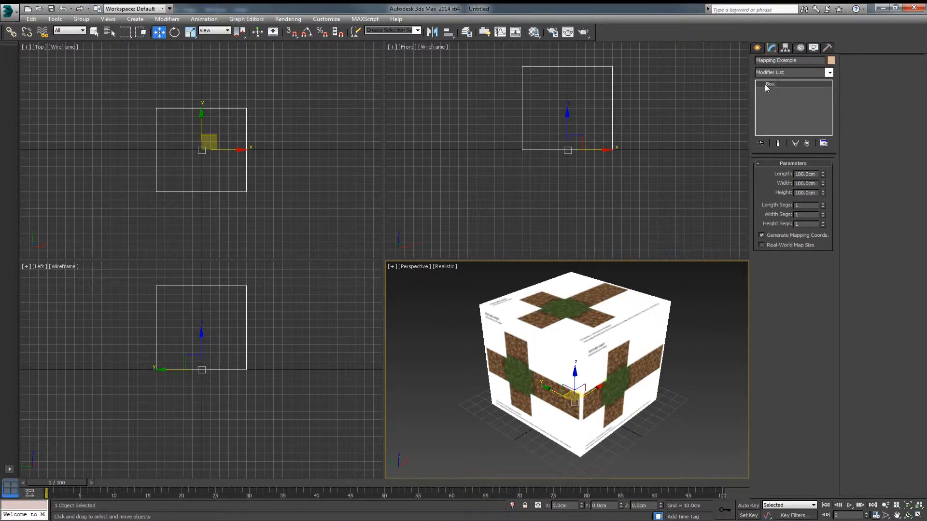
right_click(796, 84)
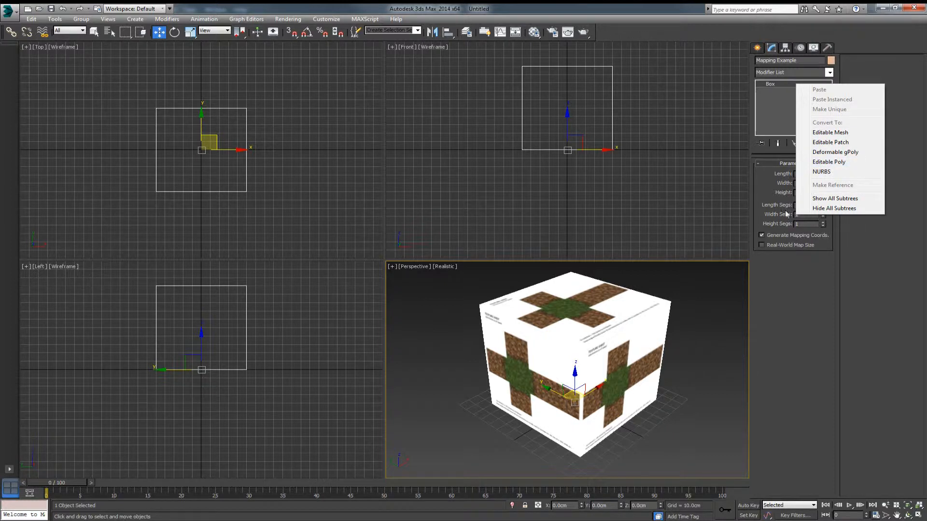
right_click(605, 305)
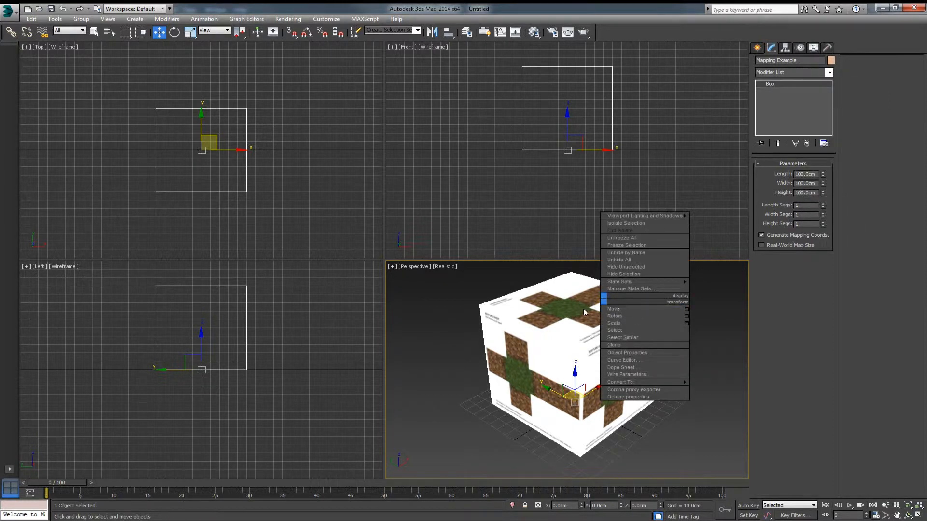
mouse_move(644, 383)
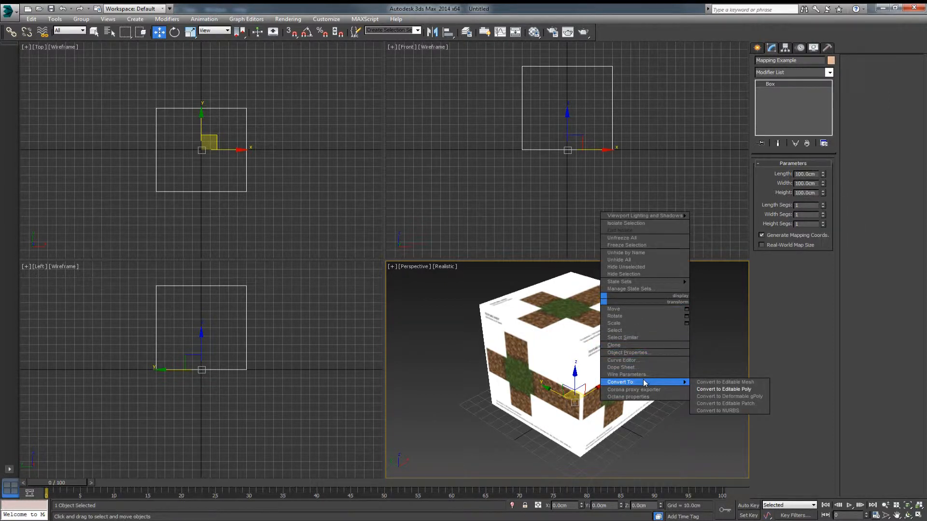
click(712, 389)
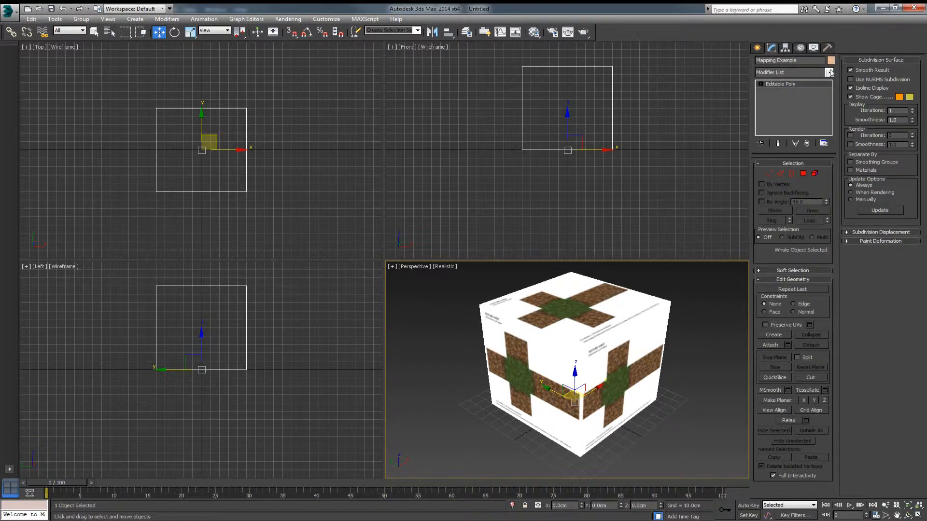
Add an Unwrap UVW modifier to the Mapping Example cube.
click(802, 73)
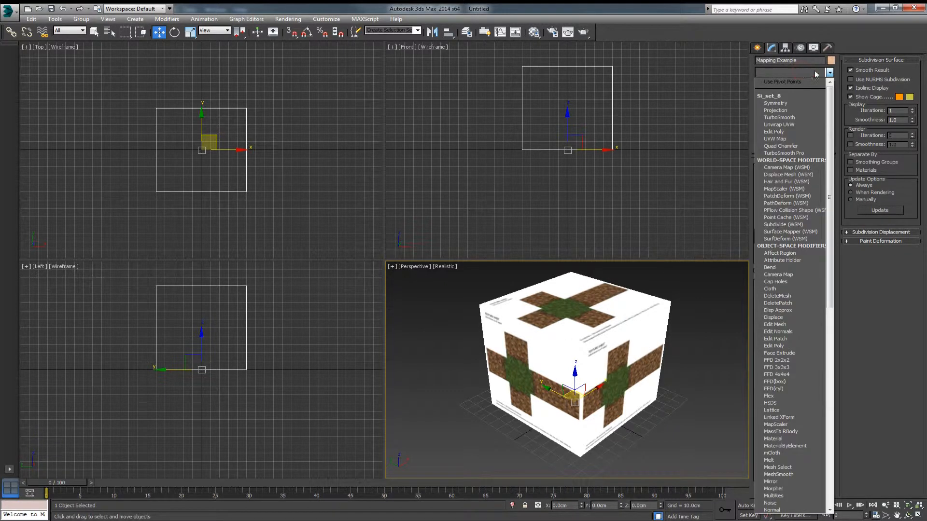
drag(829, 92, 844, 324)
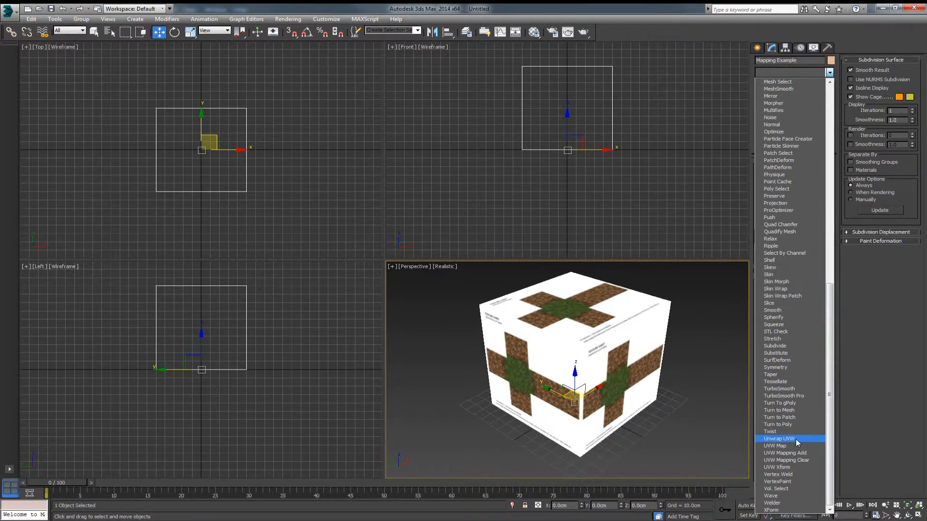
click(797, 439)
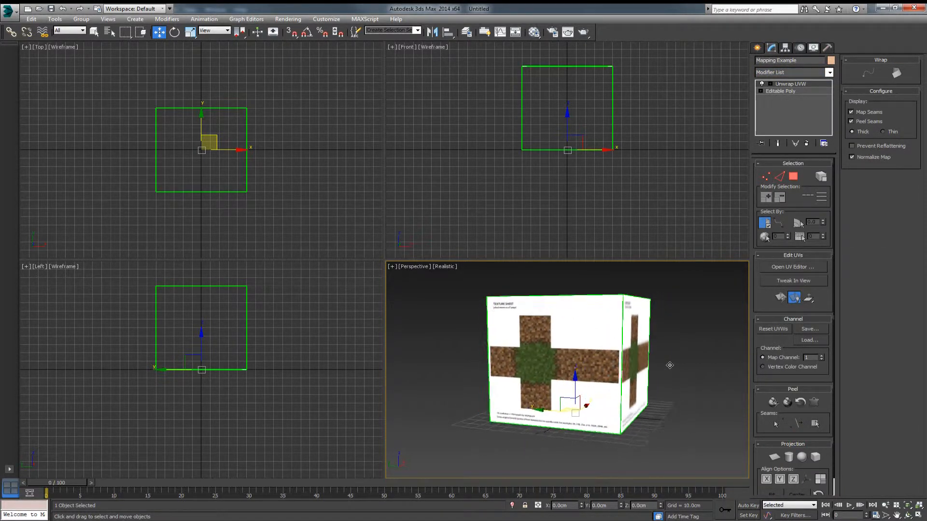
Open the cube's UV editor, enlarge its window and hide the checker background behind the UVs.
click(789, 268)
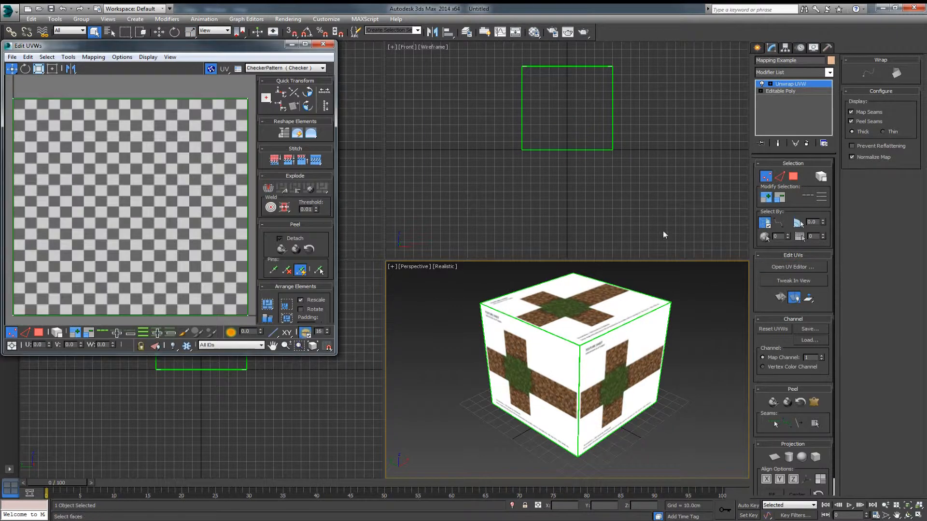
drag(337, 357, 474, 440)
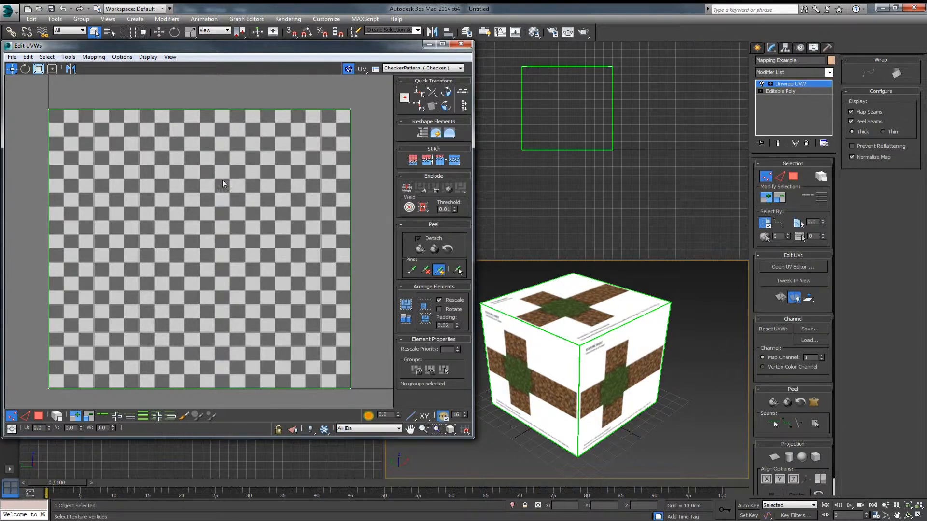
scroll(222, 184, down, 6)
middle_drag(222, 205, 221, 235)
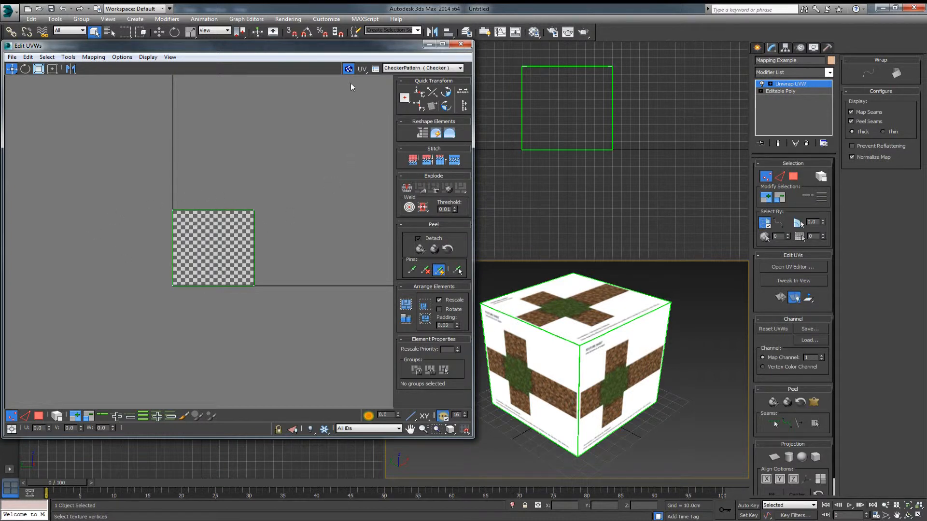
click(349, 71)
Try vertex and edge selection on the UVs, picking the origin corner vertex, the cube's near vertical edge and the upper UV edge.
middle_drag(281, 178, 257, 220)
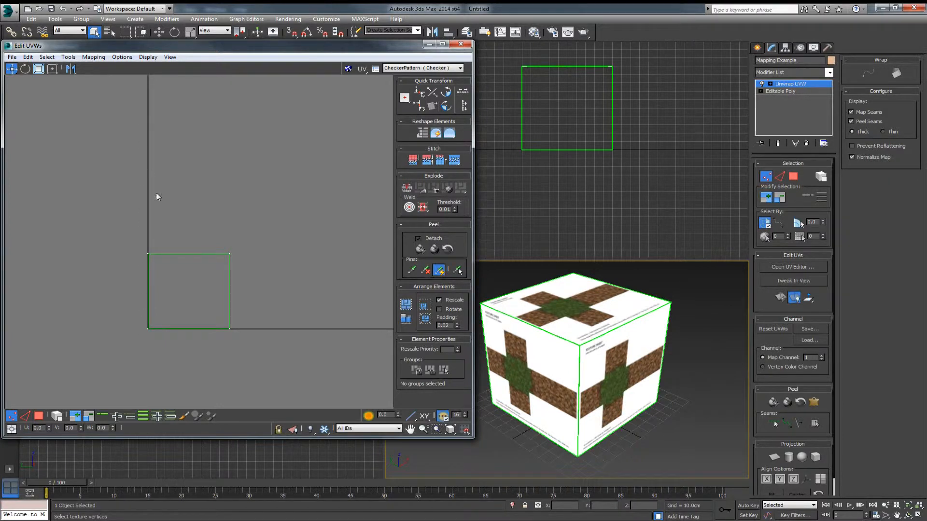
middle_drag(240, 296, 195, 315)
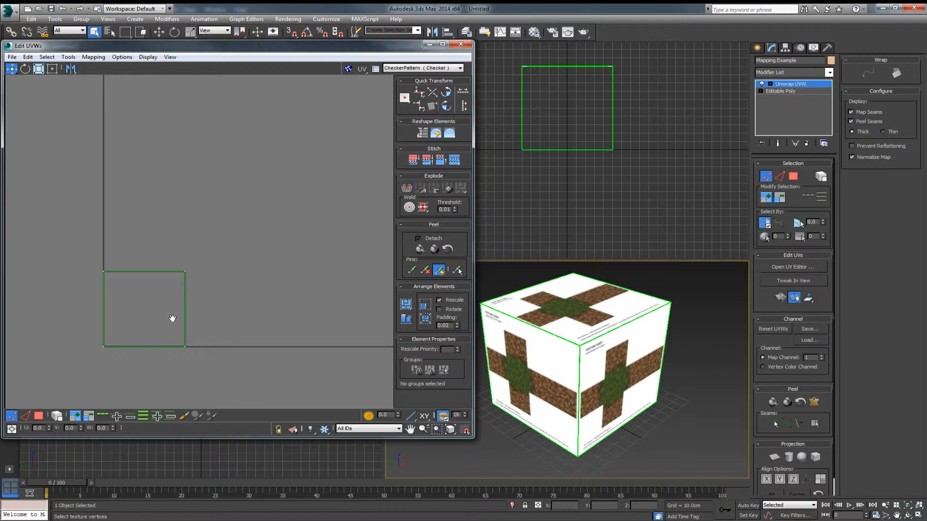
middle_drag(172, 319, 225, 263)
scroll(192, 255, up, 2)
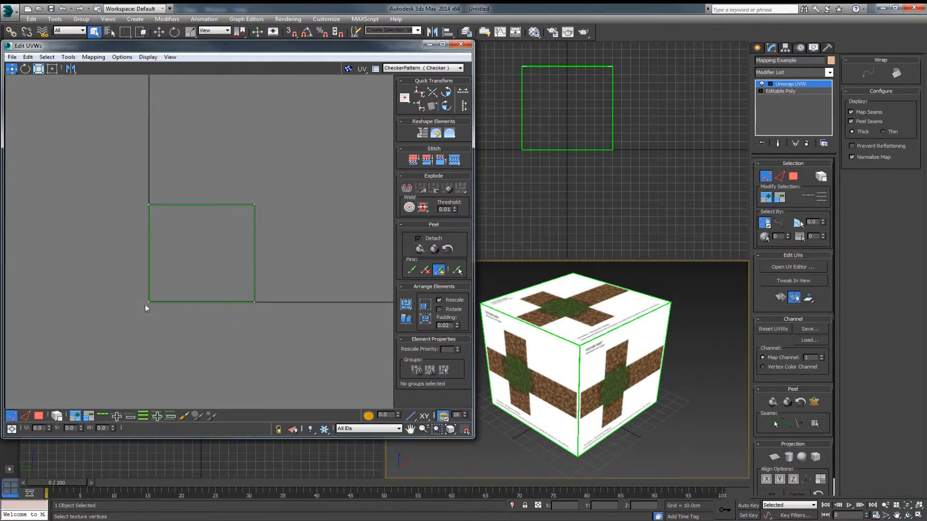
middle_drag(177, 248, 177, 255)
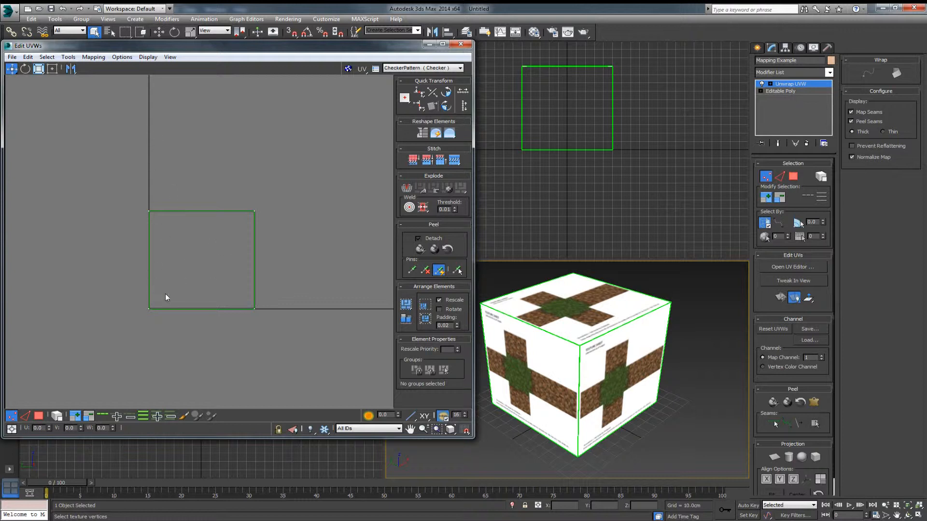
middle_drag(211, 346, 205, 354)
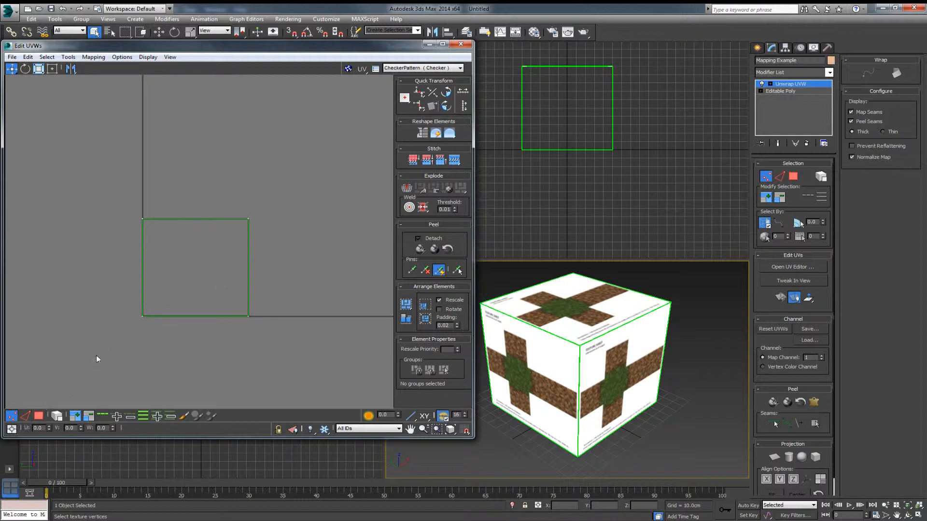
click(143, 316)
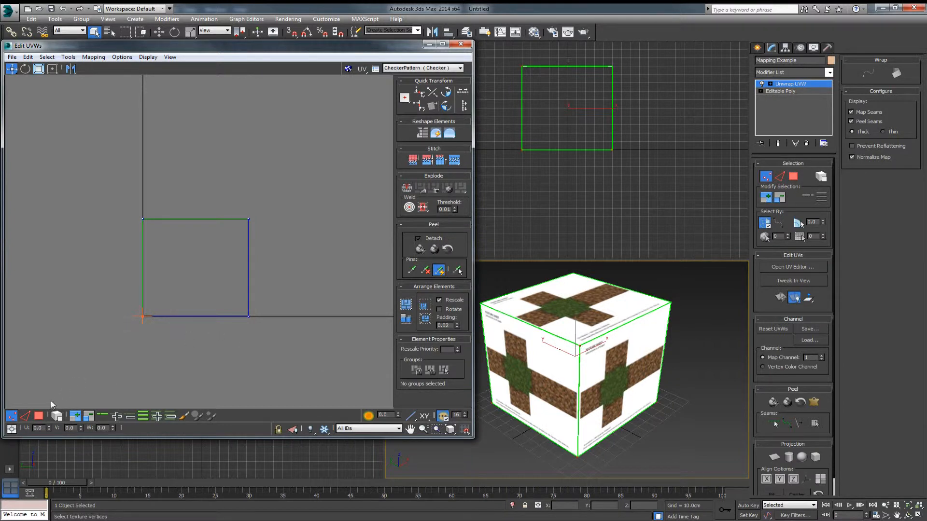
click(25, 418)
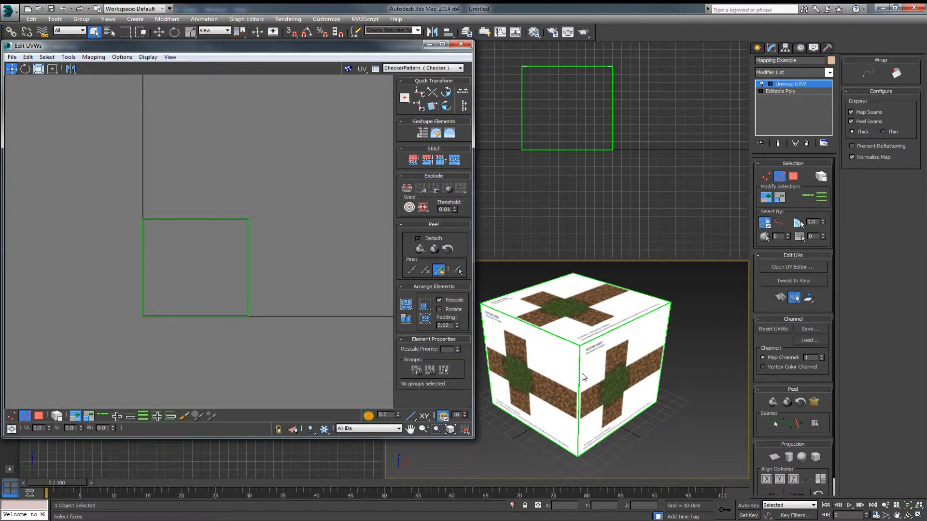
click(580, 376)
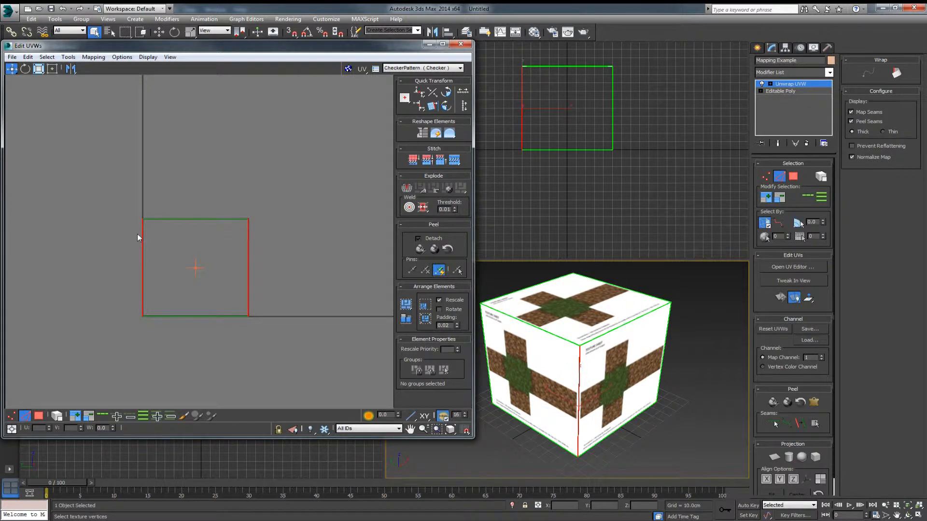
click(171, 274)
click(181, 219)
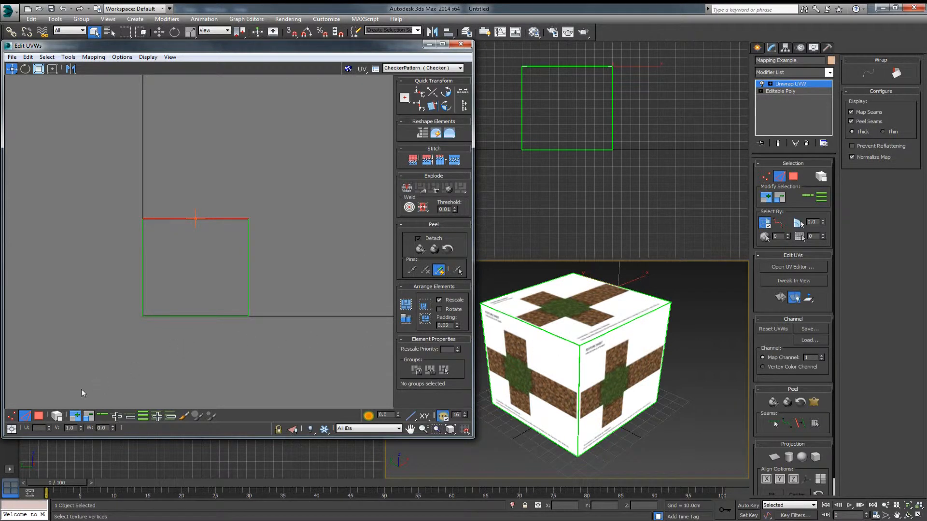
In polygon mode, move five of the six stacked UV faces apart, spreading them around the face left in the original square.
click(39, 416)
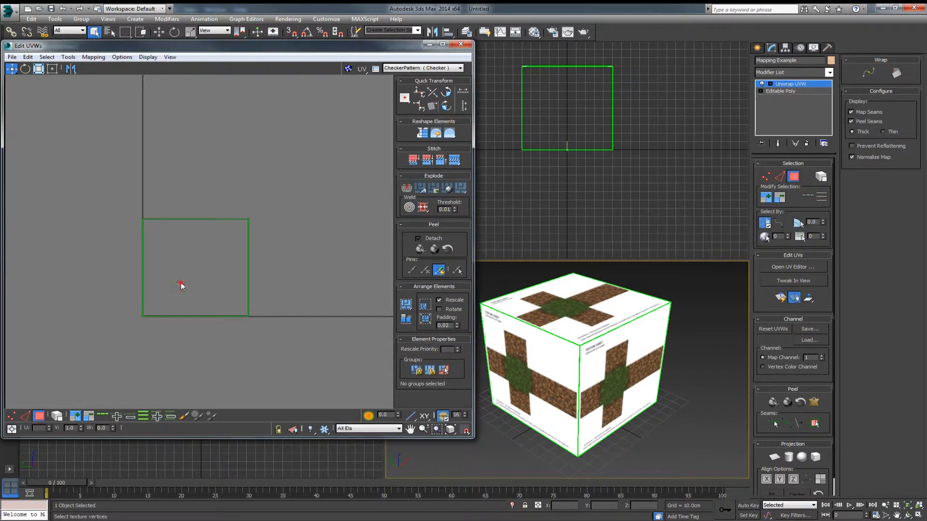
click(181, 286)
alt+middle_drag(550, 360, 699, 299)
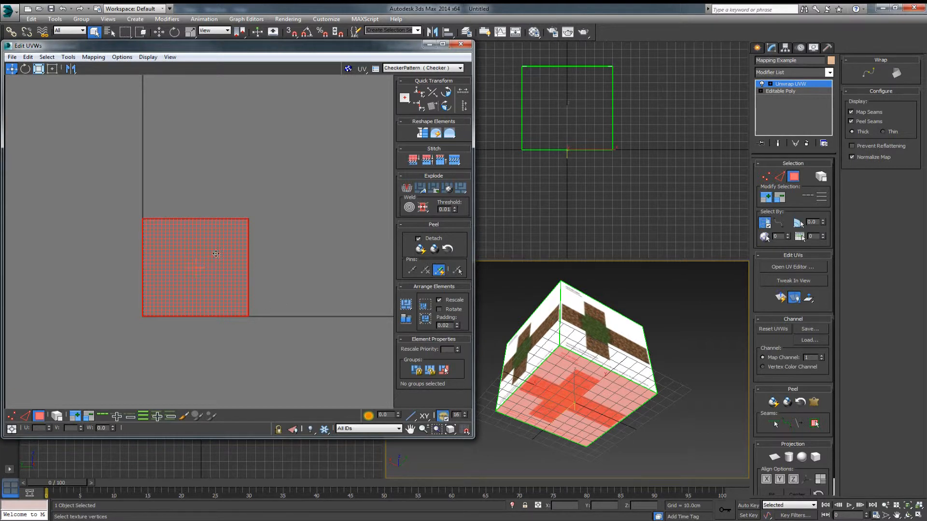
drag(215, 254, 66, 147)
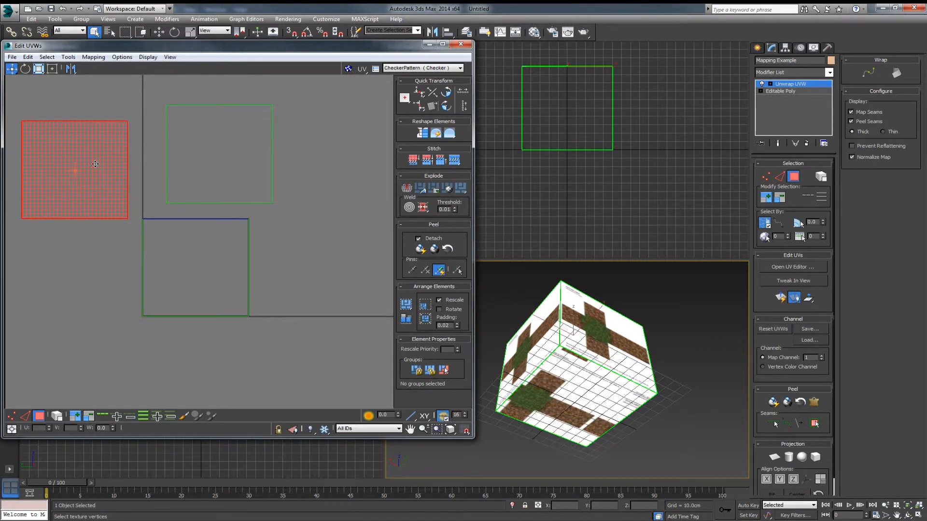
drag(201, 262, 95, 332)
drag(194, 260, 365, 345)
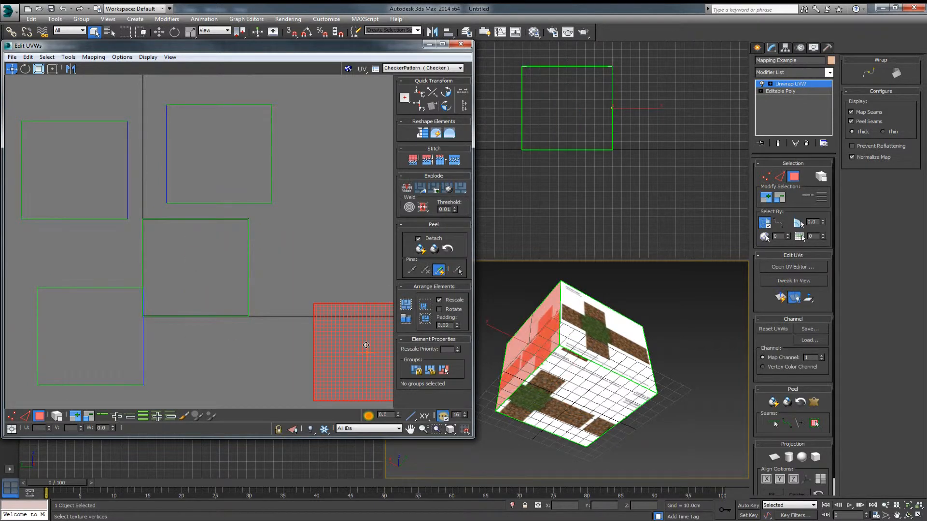
drag(198, 253, 232, 362)
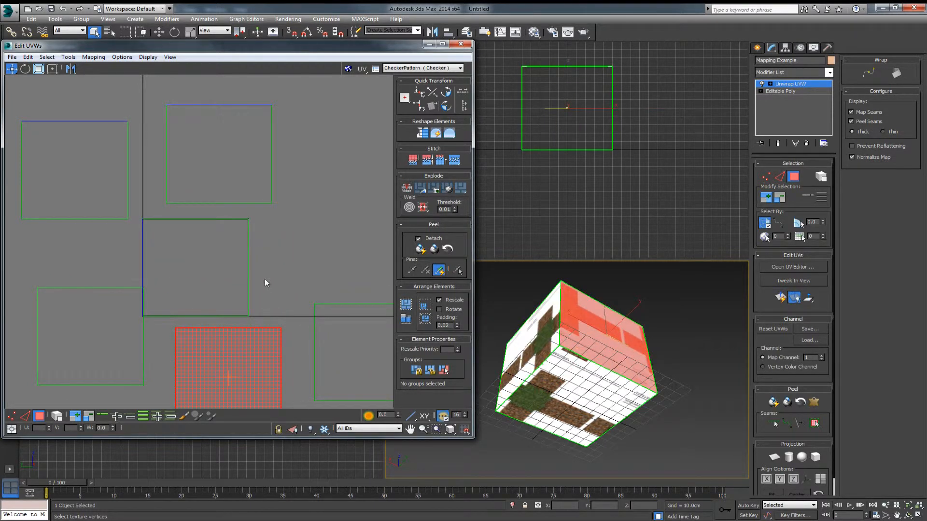
middle_drag(265, 282, 284, 258)
scroll(285, 258, down, 2)
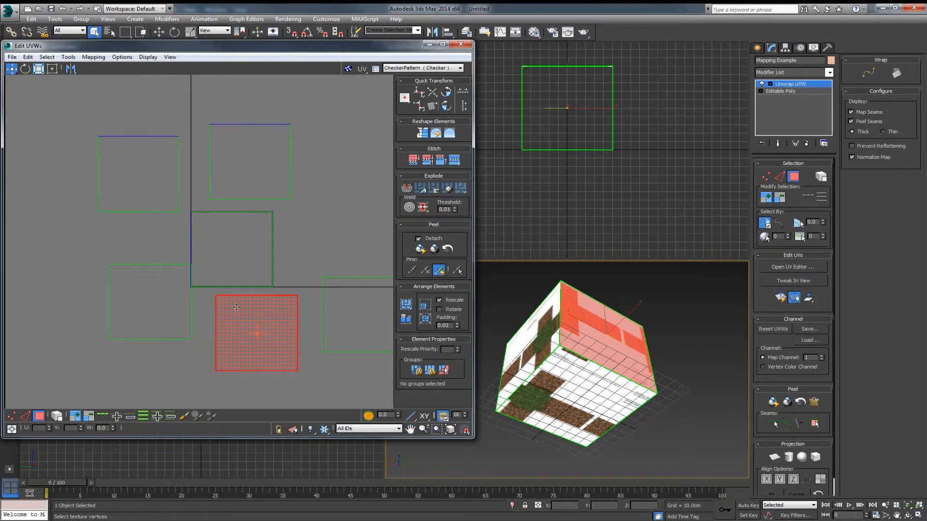
middle_drag(295, 322, 244, 327)
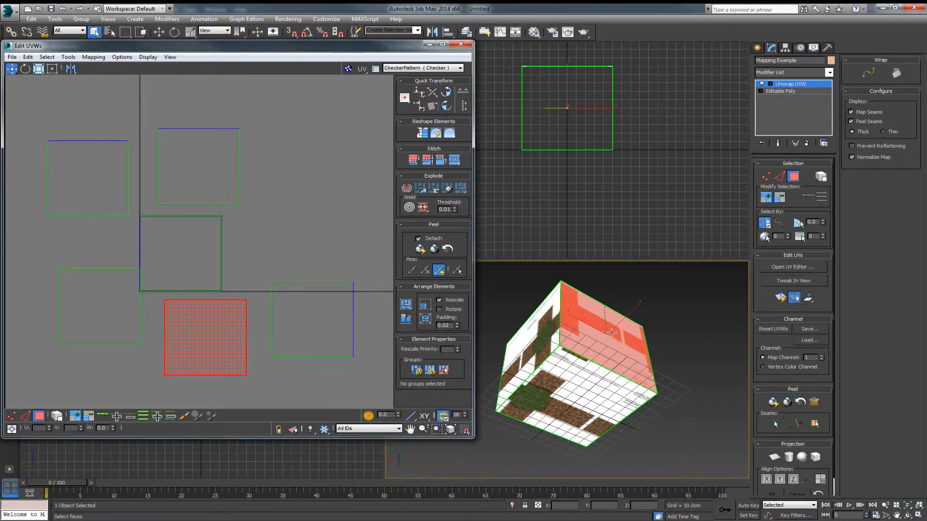
Switch the UV editor's displayed texture to CheckerPattern (Checker) so the cube shows the checker map.
alt+middle_drag(611, 333, 624, 356)
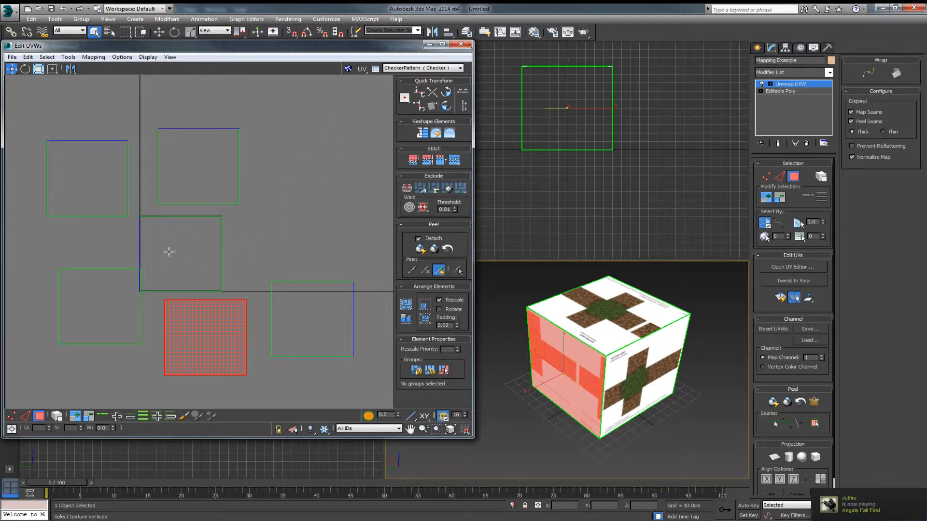
click(408, 68)
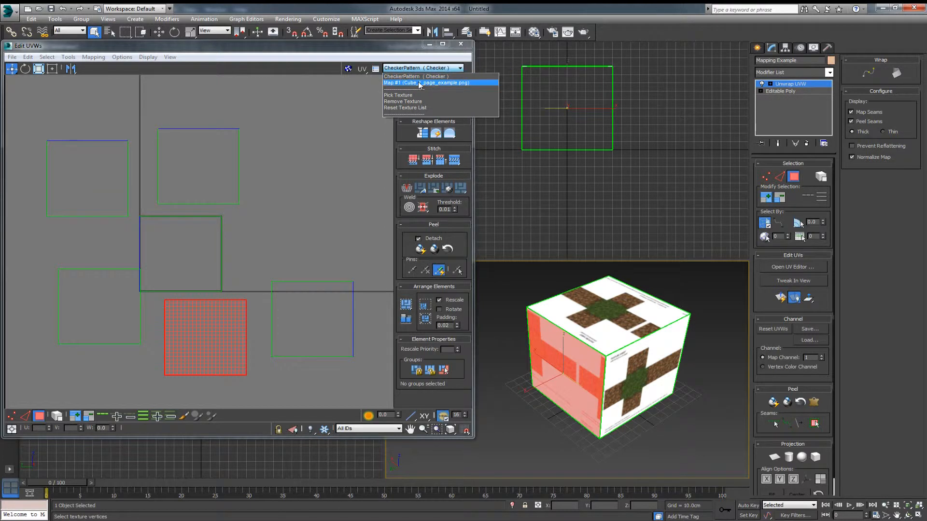
click(403, 76)
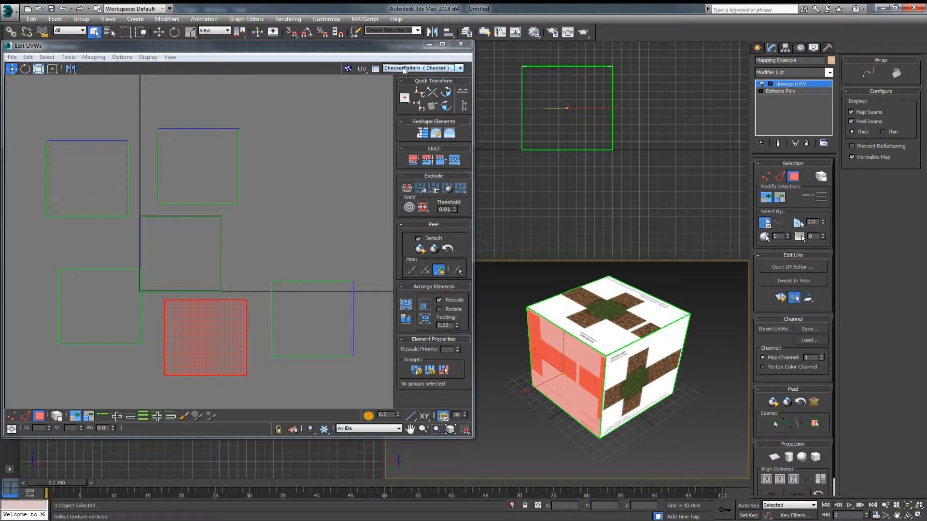
click(404, 68)
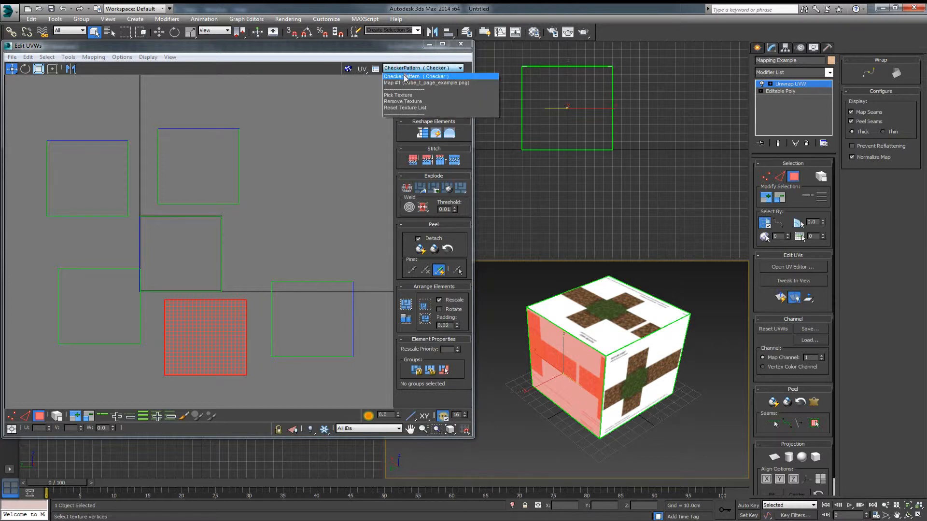
click(404, 76)
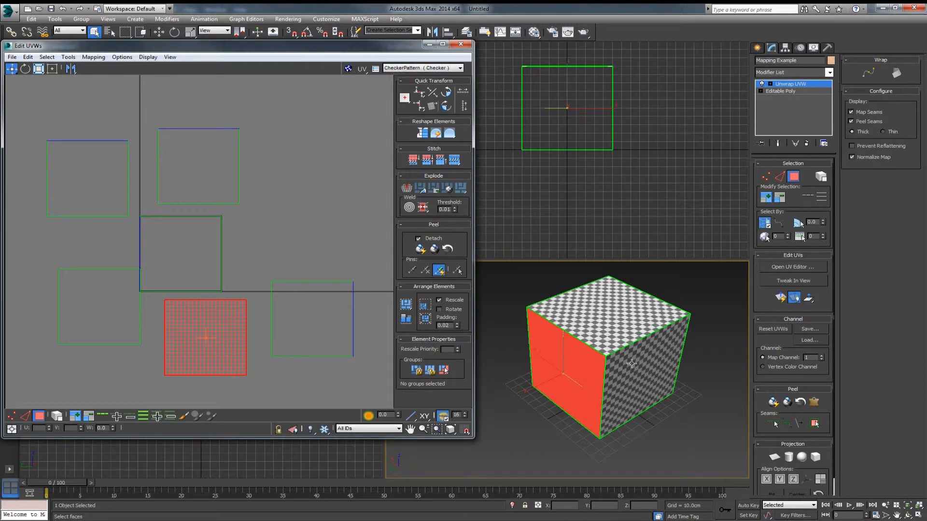
Switch the UV editor's texture to Map #1 (Cube_t_page_example.png) and show the map behind the UVs.
scroll(628, 363, up, 2)
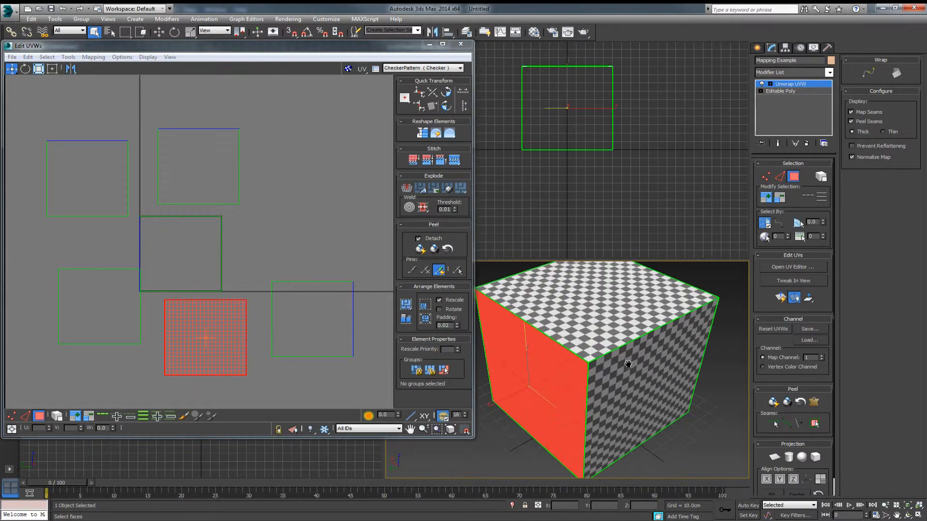
scroll(628, 364, down, 2)
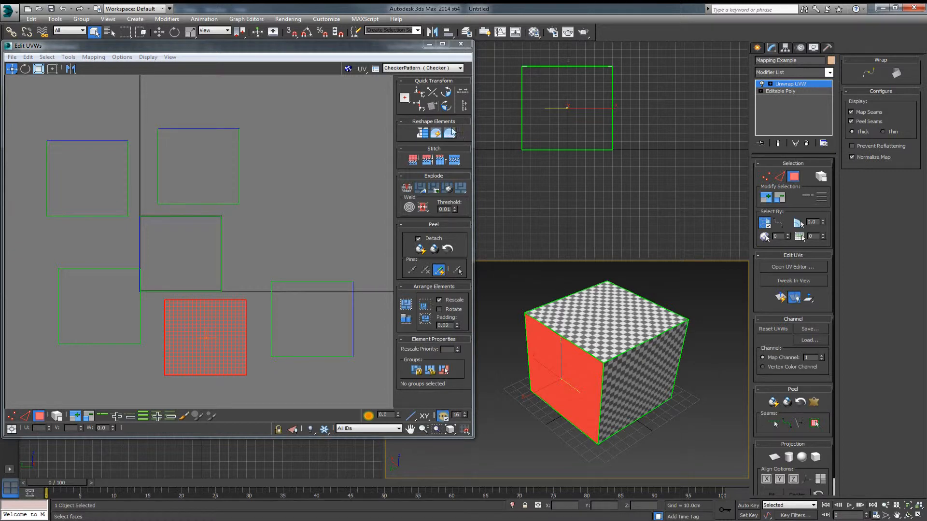
click(416, 69)
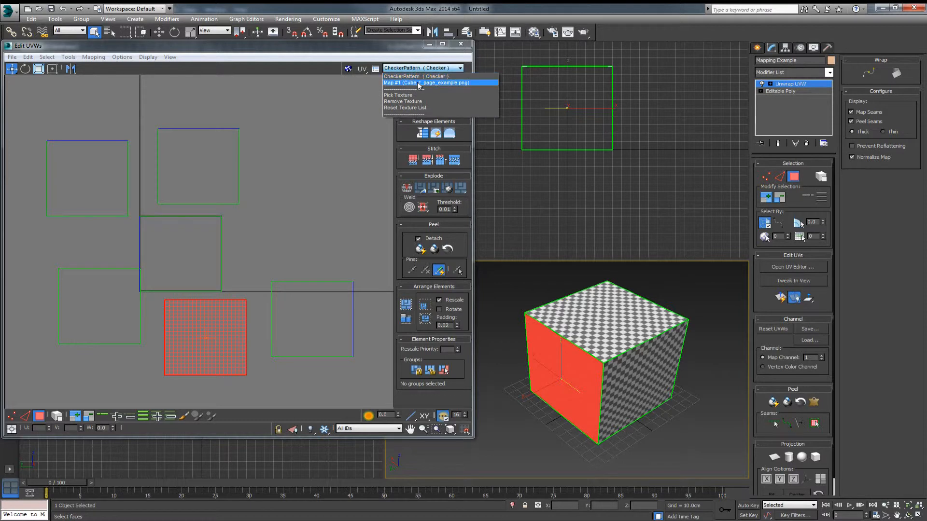
click(419, 83)
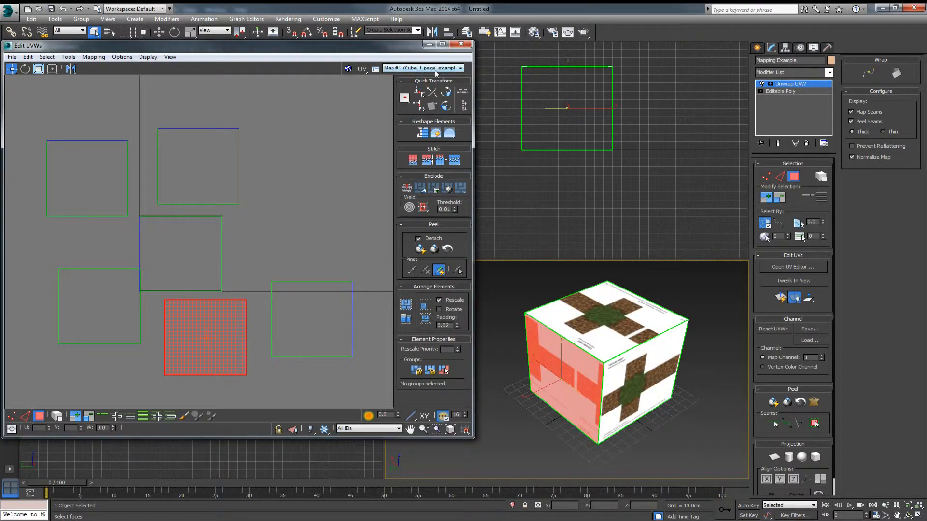
click(349, 68)
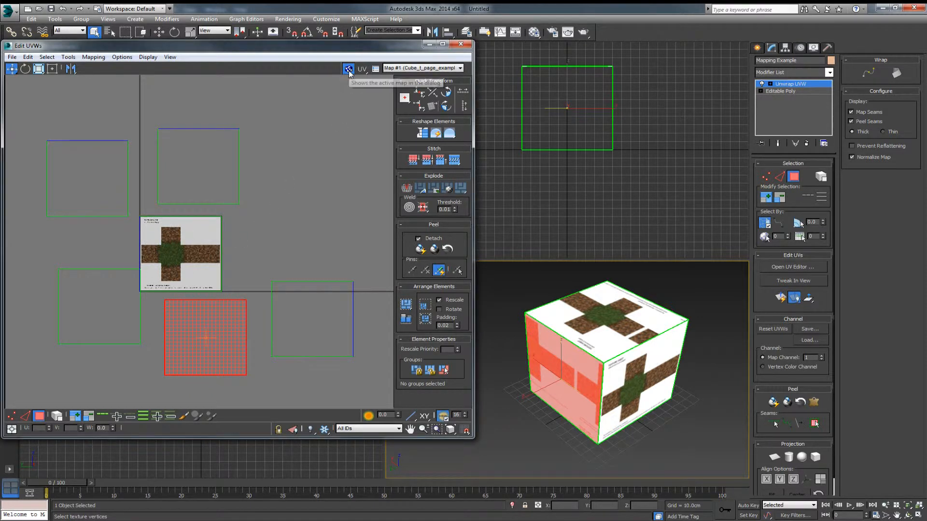
click(392, 69)
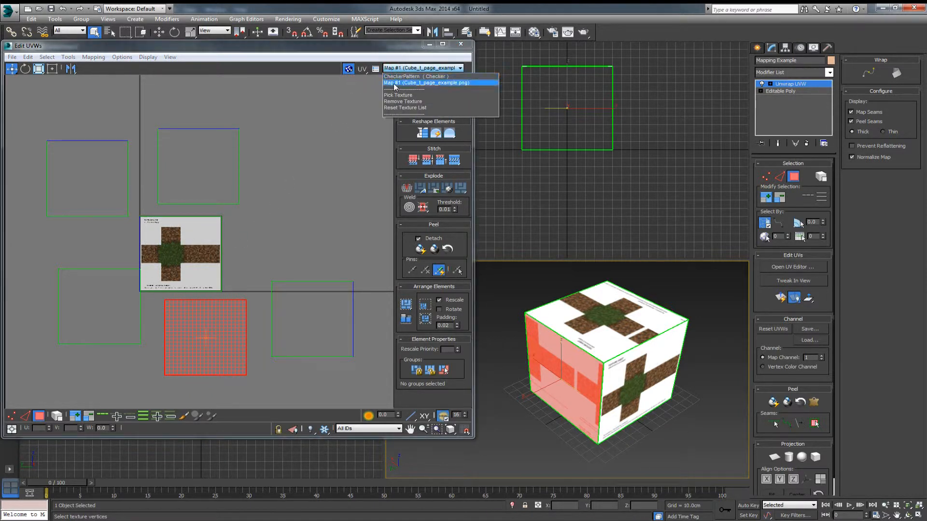
click(391, 82)
Move the left side face's UVs off the texture square and place the cube's top face UVs over the square instead.
middle_drag(237, 215, 247, 211)
drag(247, 211, 272, 199)
right_click(239, 282)
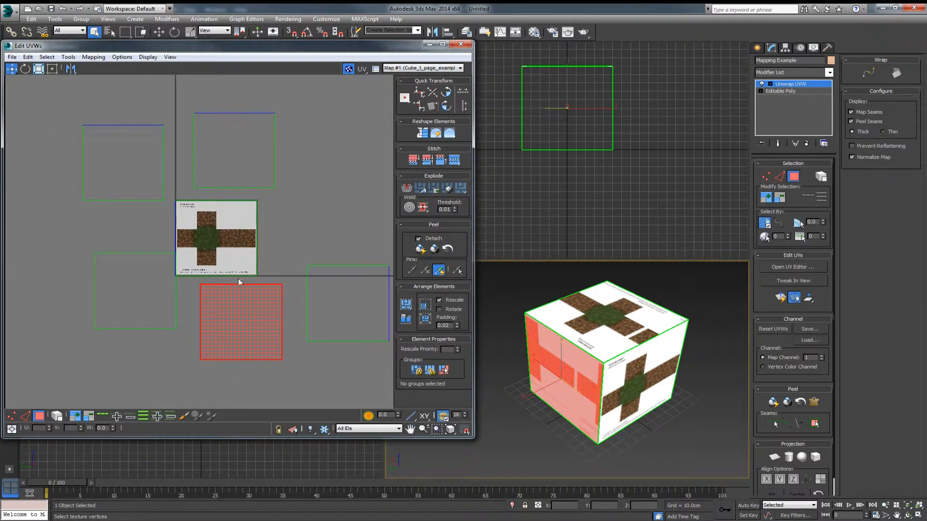
click(595, 315)
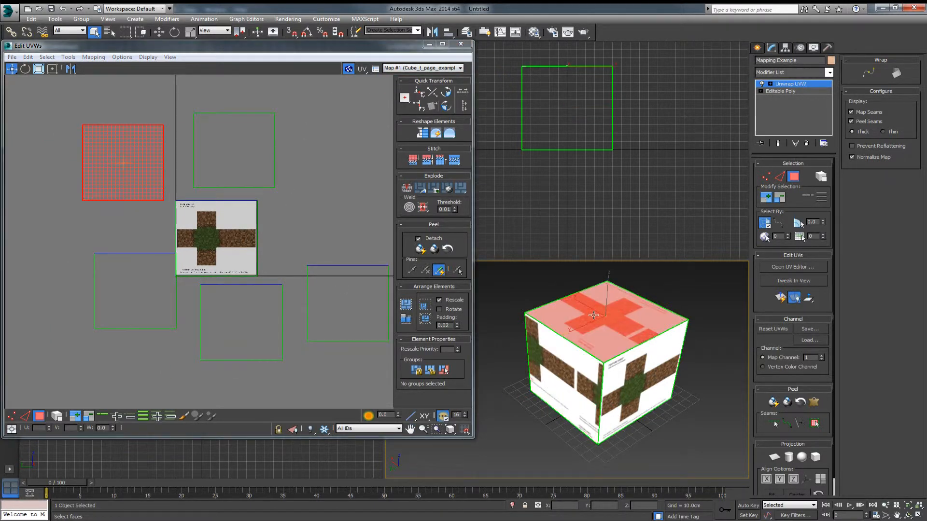
scroll(212, 235, up, 5)
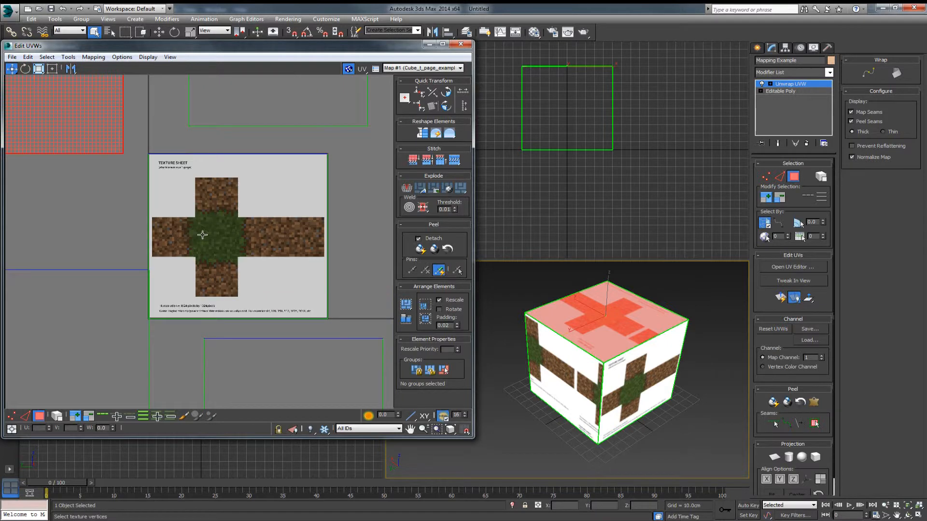
scroll(213, 235, down, 5)
middle_drag(200, 235, 198, 247)
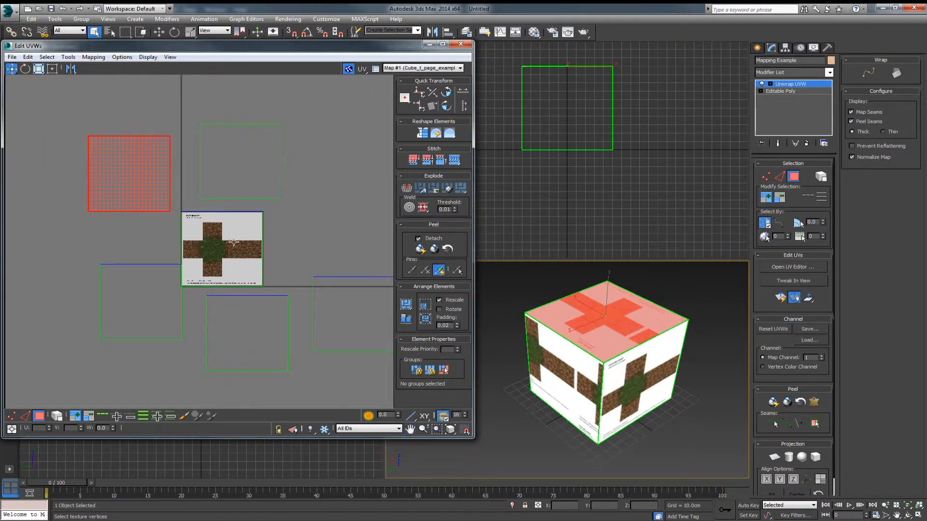
drag(220, 243, 340, 157)
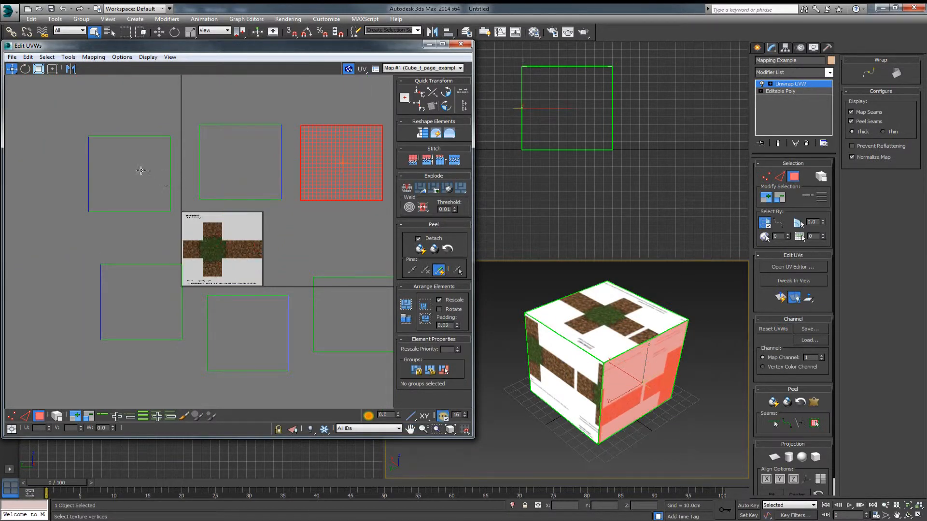
drag(127, 169, 219, 242)
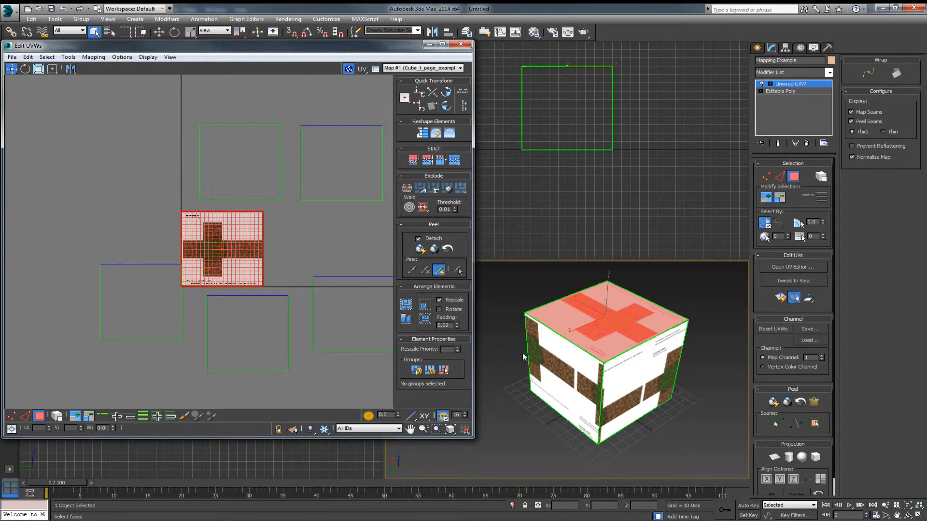
Select the cube's front face and move its UVs directly below the texture square.
click(554, 106)
alt+middle_drag(590, 331, 670, 321)
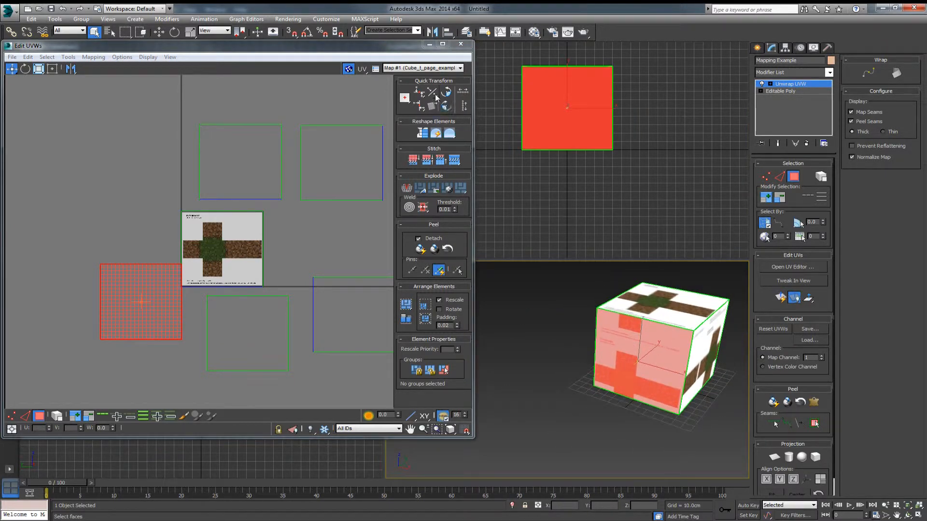
drag(406, 49, 415, 92)
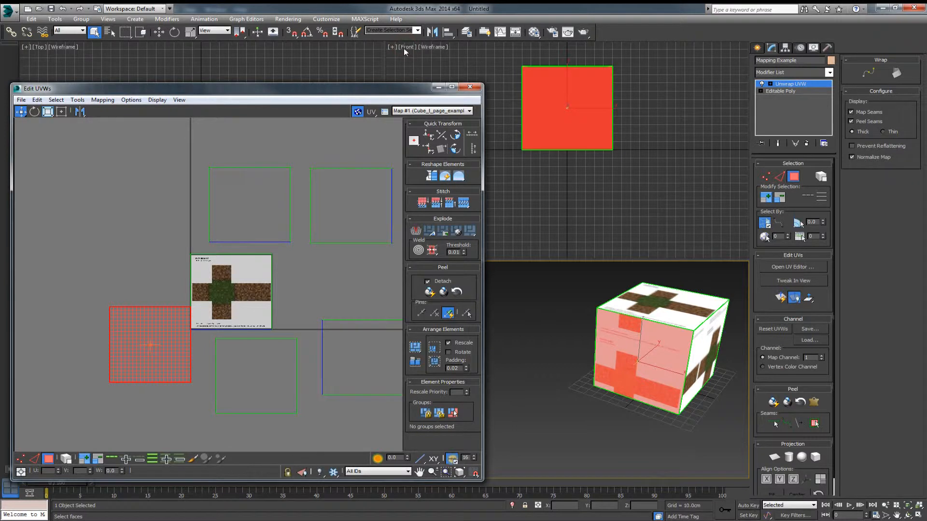
alt+middle_drag(661, 351, 635, 347)
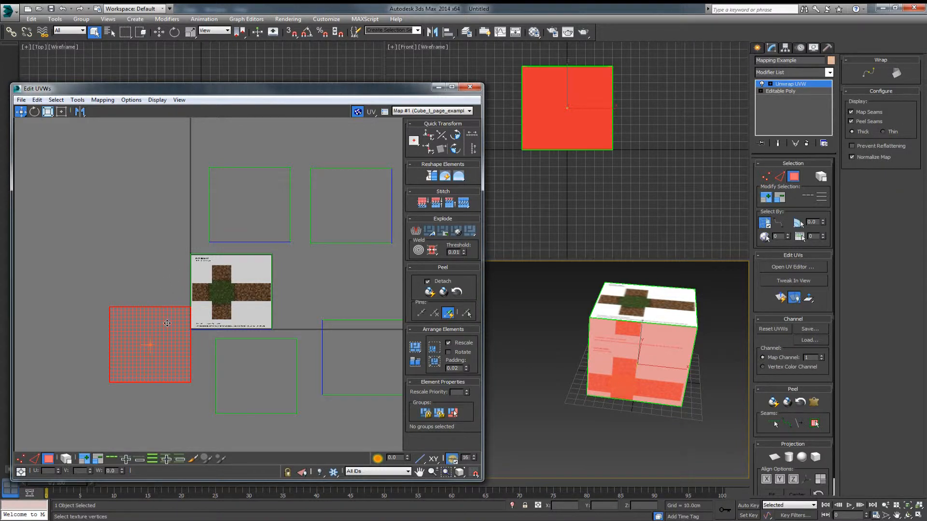
drag(167, 323, 250, 346)
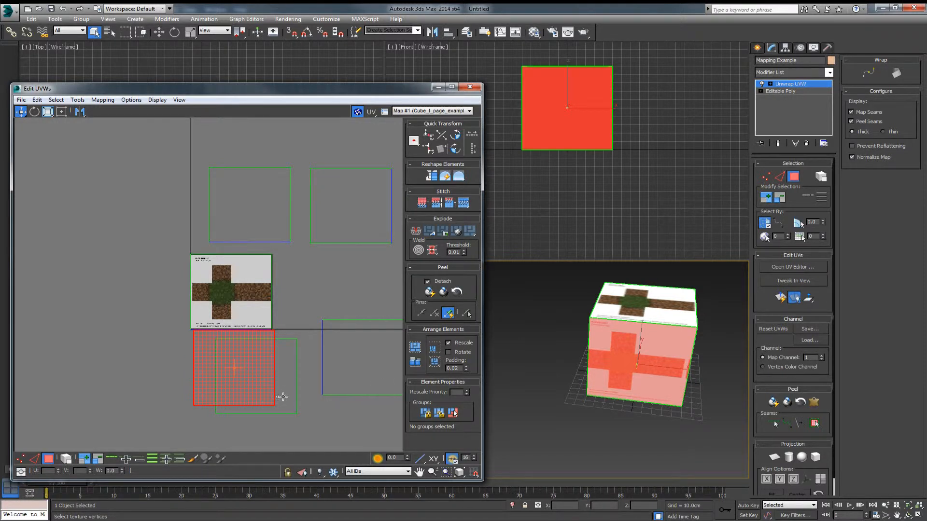
Select the cube's left side face and move its UVs against the left edge of the texture square.
alt+middle_drag(543, 345, 594, 351)
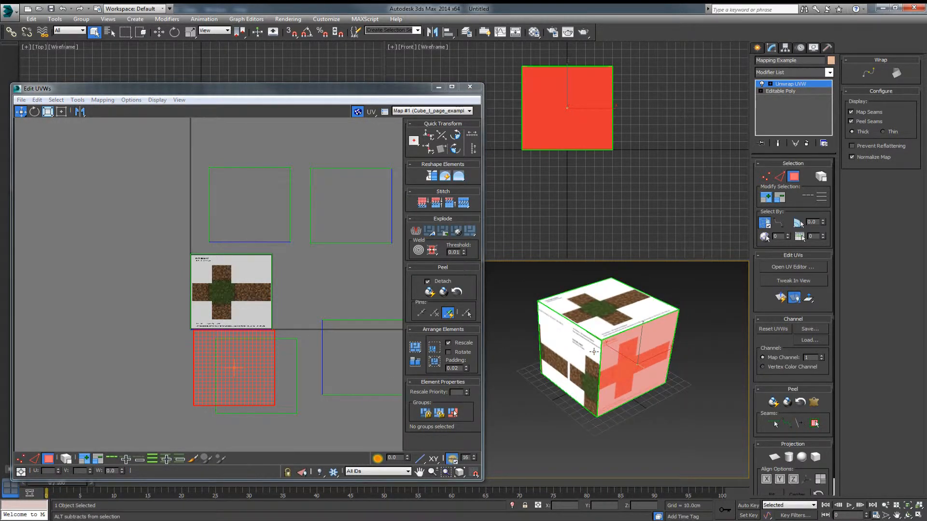
click(556, 351)
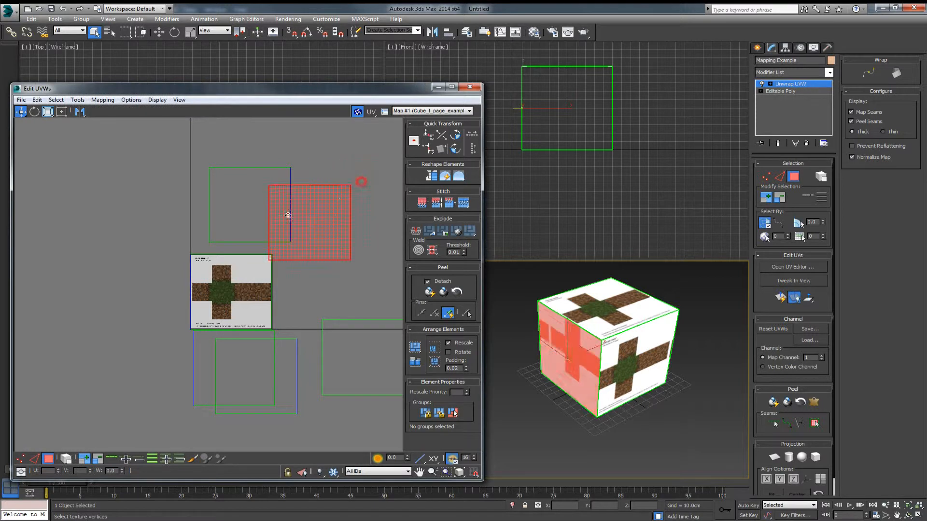
drag(289, 215, 125, 284)
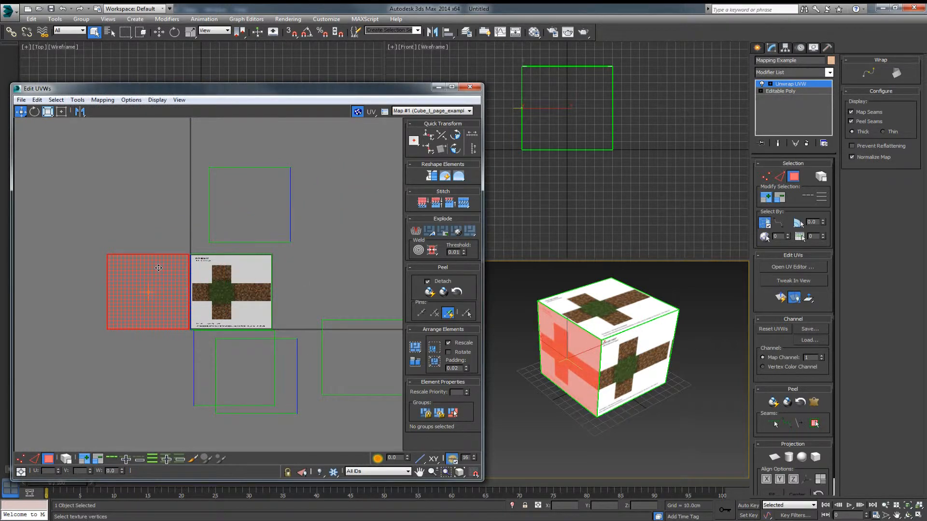
Select the cube's back face and move its UVs directly above the texture square.
click(626, 351)
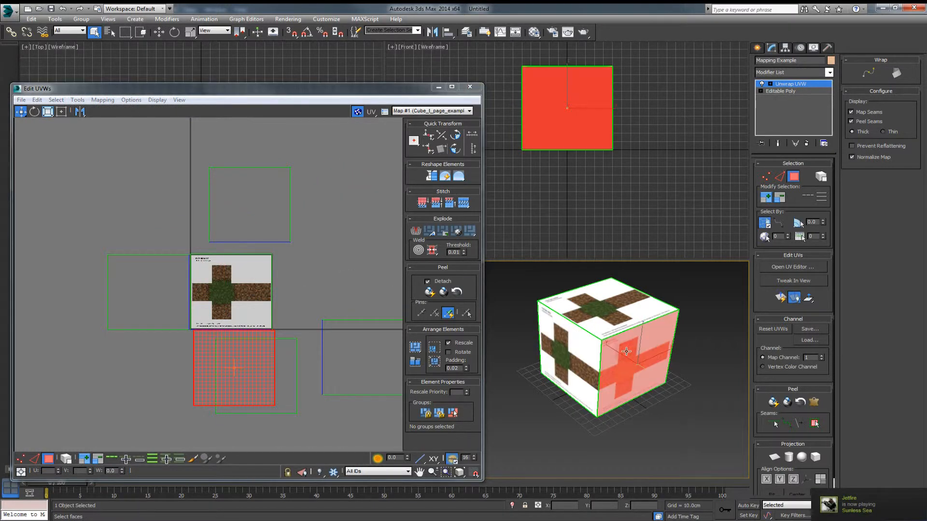
click(551, 325)
alt+middle_drag(552, 328, 628, 332)
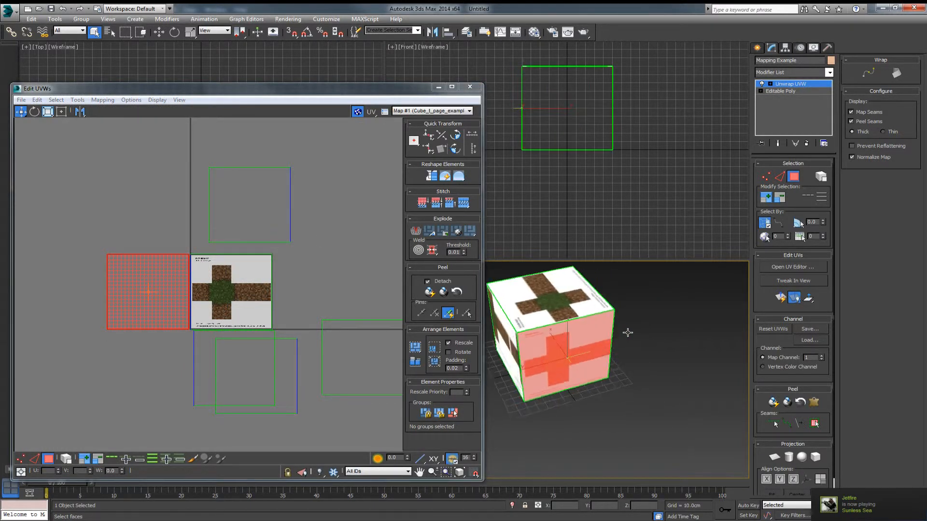
click(504, 336)
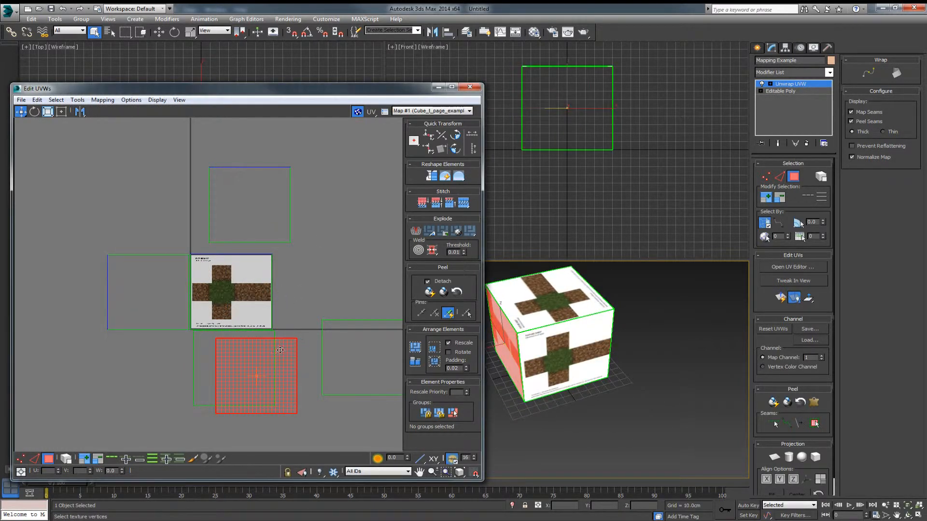
drag(280, 350, 254, 191)
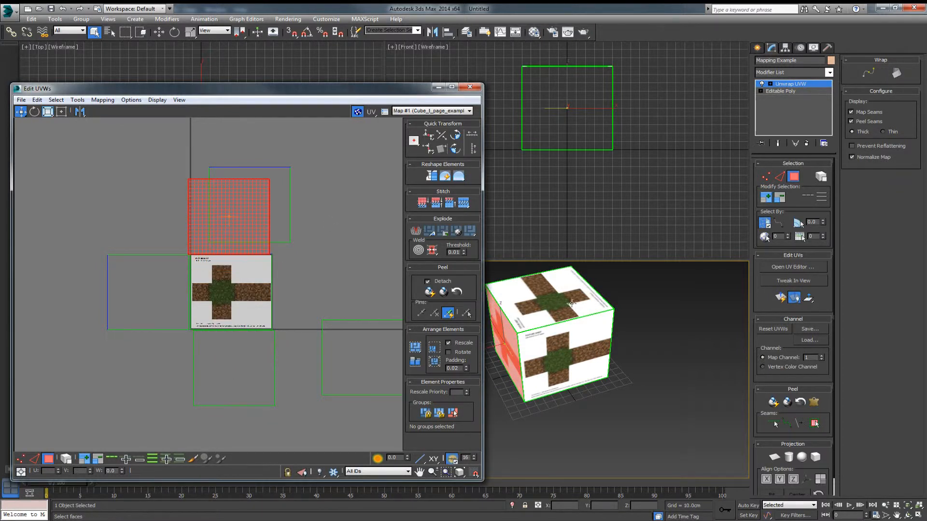
Select the cube's right side face and move its UVs beside the right edge of the texture square.
alt+middle_drag(570, 303, 433, 310)
click(536, 368)
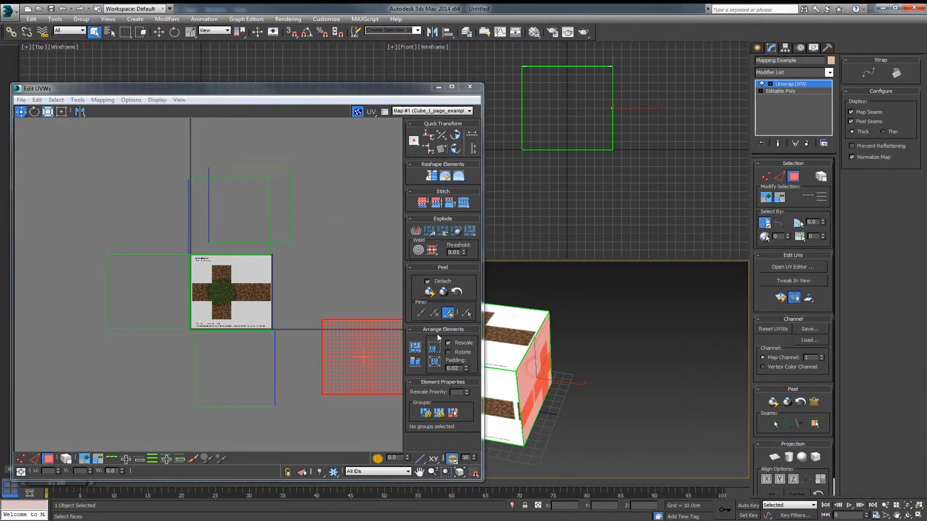
middle_drag(332, 304, 308, 278)
drag(382, 344, 335, 278)
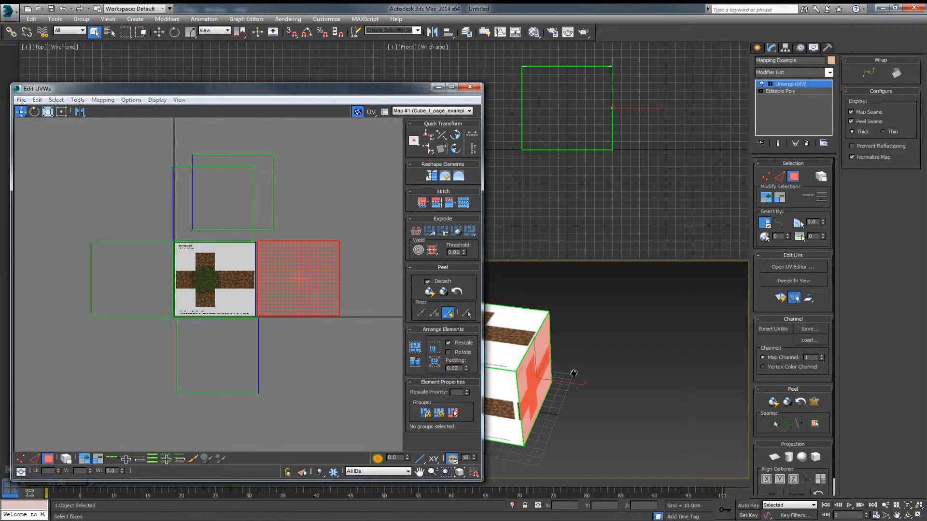
Select the cube's bottom face and move its UVs to the far right end of the UV row, completing the T layout.
alt+middle_drag(573, 372, 601, 314)
click(565, 409)
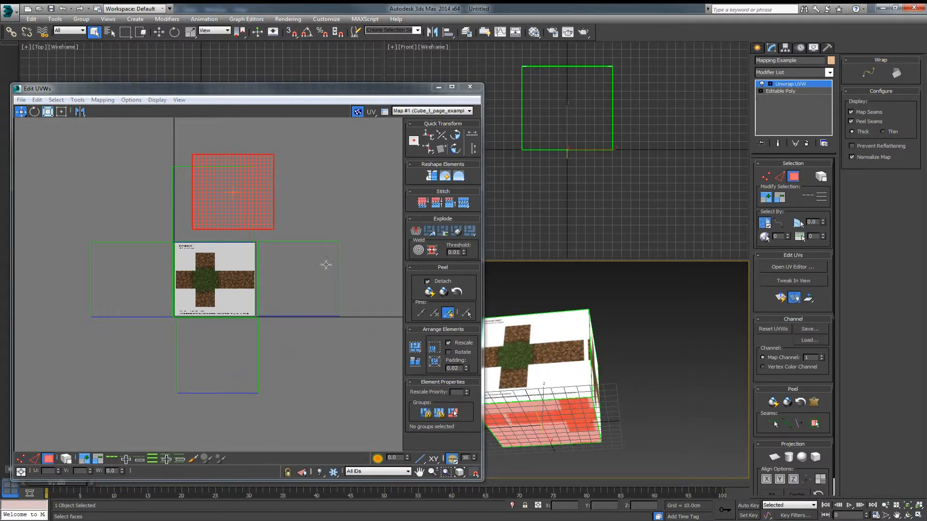
drag(260, 175, 406, 259)
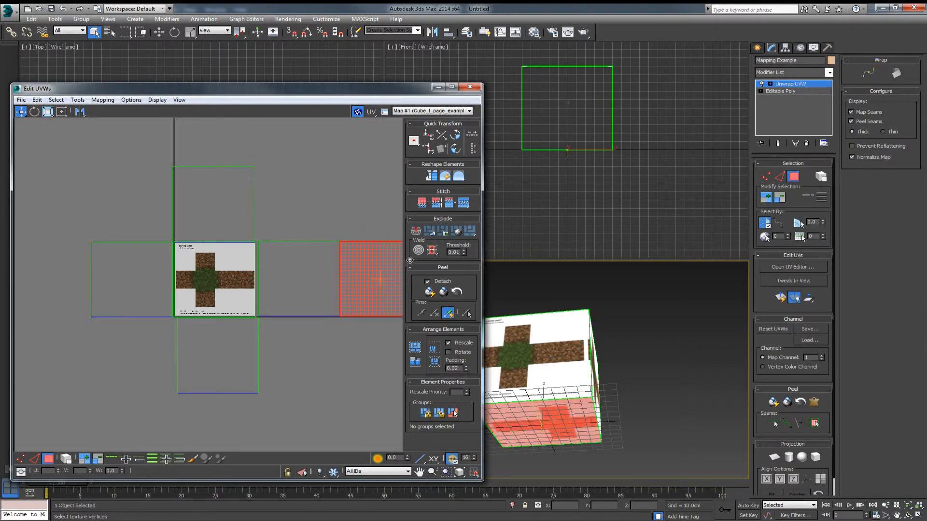
Nudge the left, back and front faces' UVs so they sit flush against the edges of the texture square.
alt+middle_drag(570, 355, 595, 373)
scroll(232, 337, up, 10)
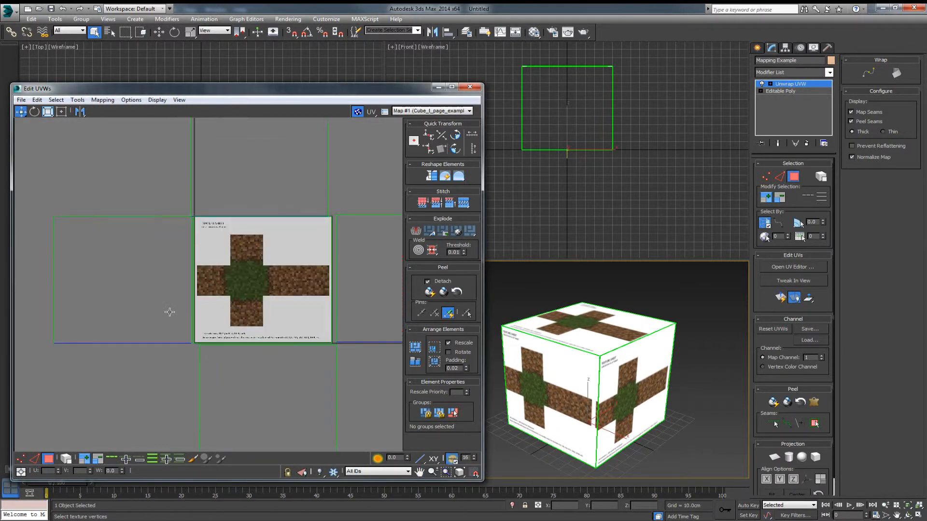
middle_drag(226, 244, 225, 307)
click(241, 233)
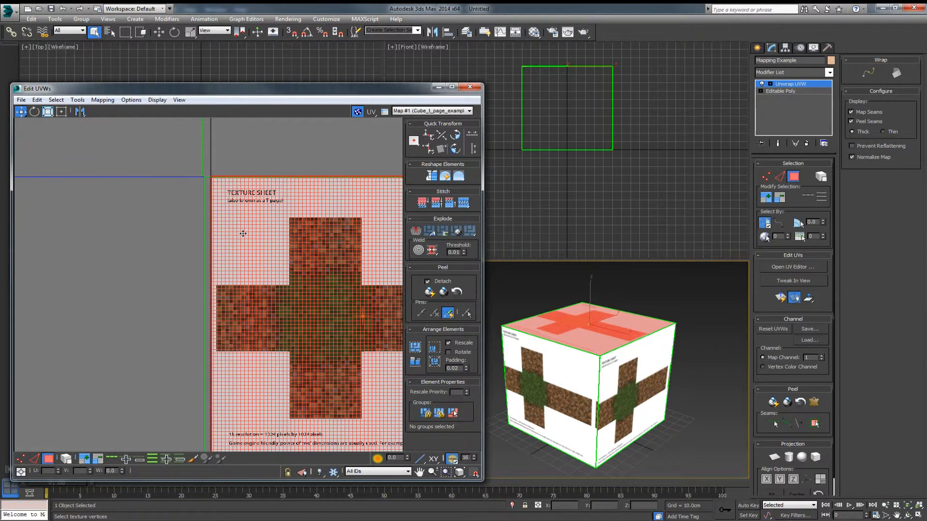
drag(147, 252, 153, 249)
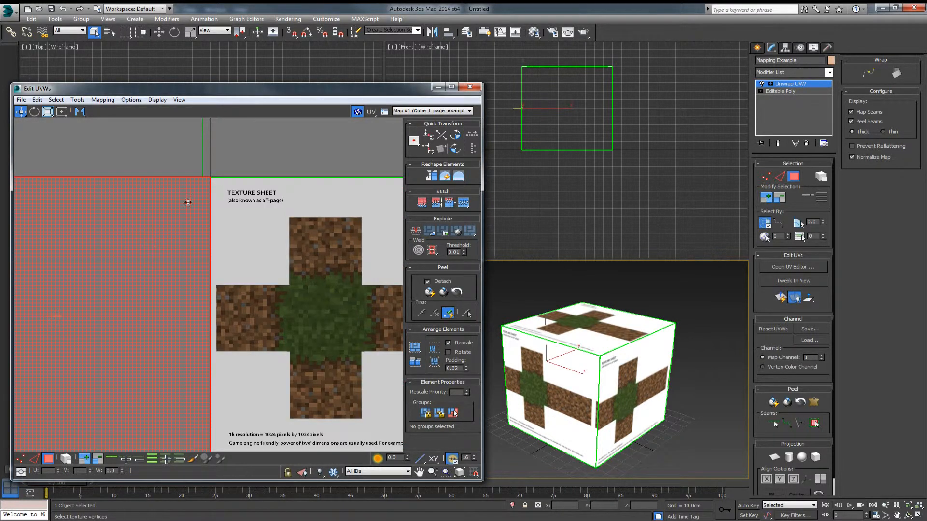
click(238, 156)
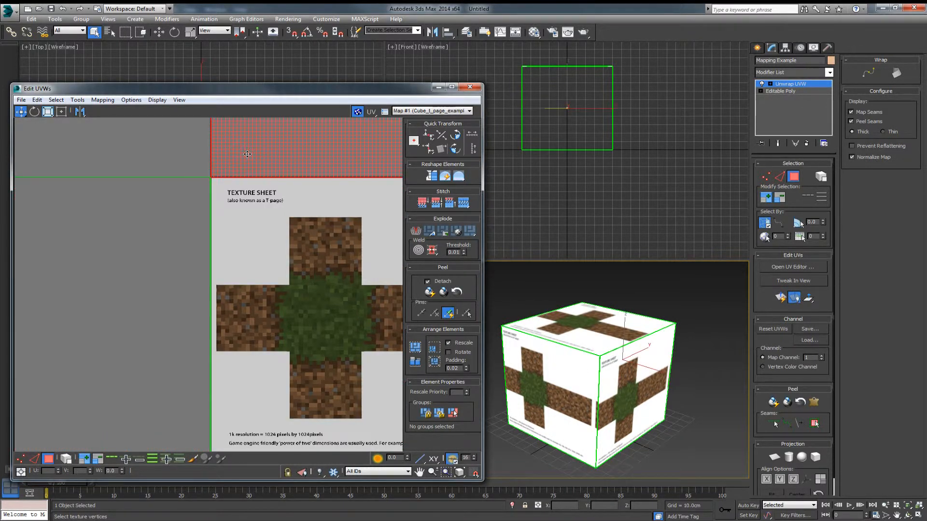
scroll(236, 232, down, 4)
click(243, 315)
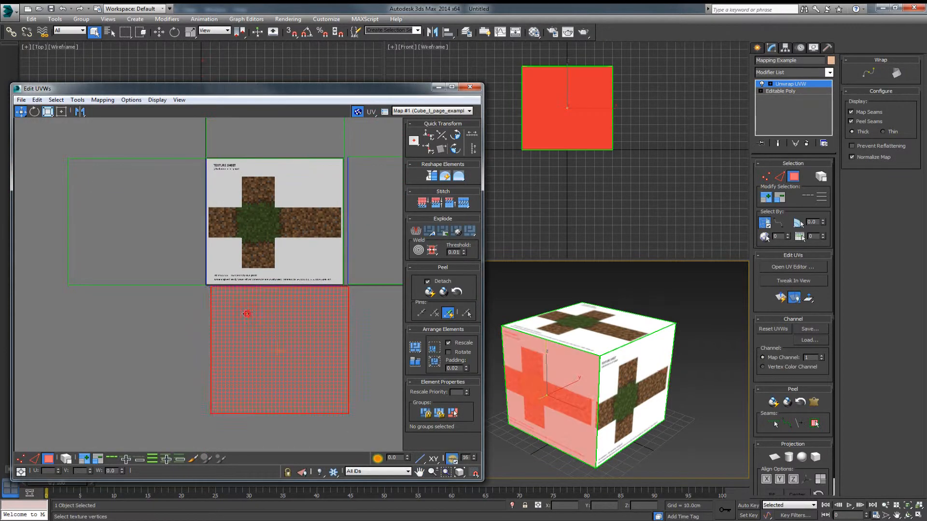
drag(243, 314, 242, 313)
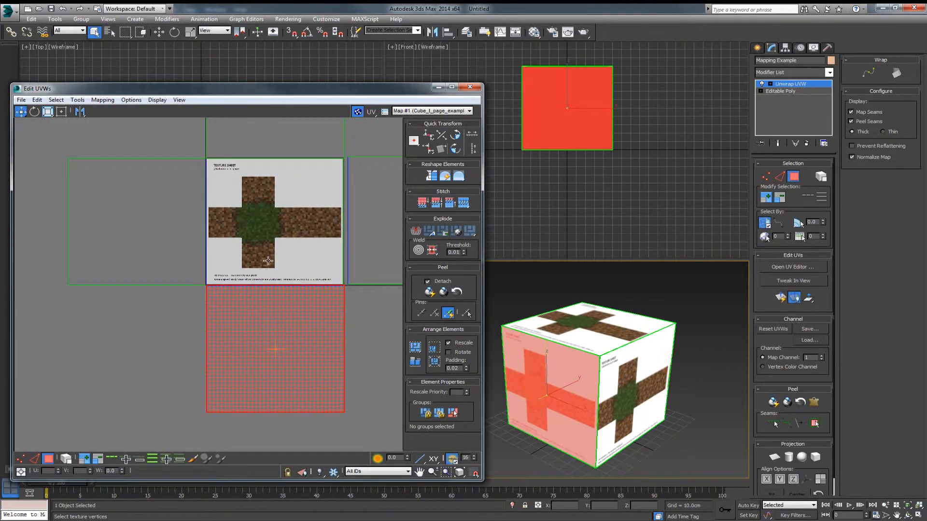
Nudge the right side face's UVs flush against the right edge of the texture square.
middle_drag(378, 234, 304, 250)
scroll(304, 249, up, 3)
drag(295, 230, 288, 234)
scroll(210, 236, down, 3)
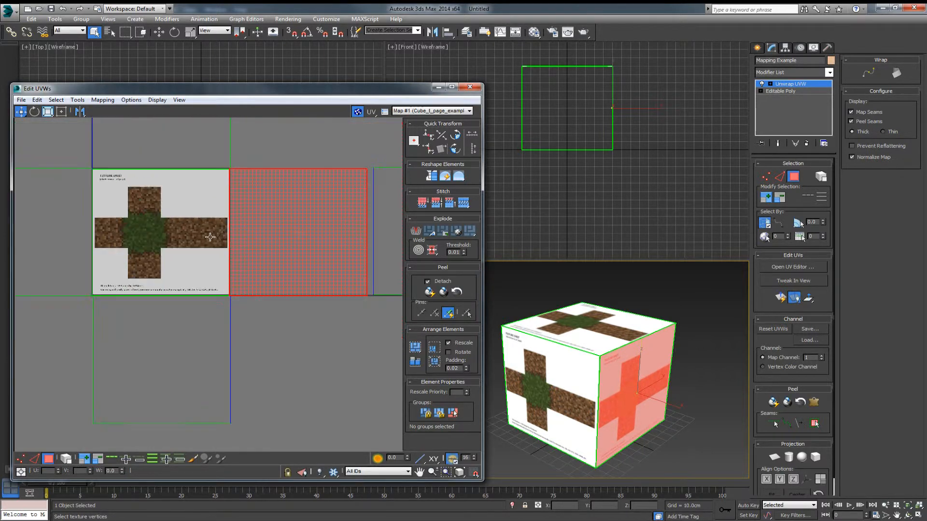
middle_drag(274, 239, 183, 249)
scroll(274, 245, up, 2)
middle_drag(309, 238, 274, 253)
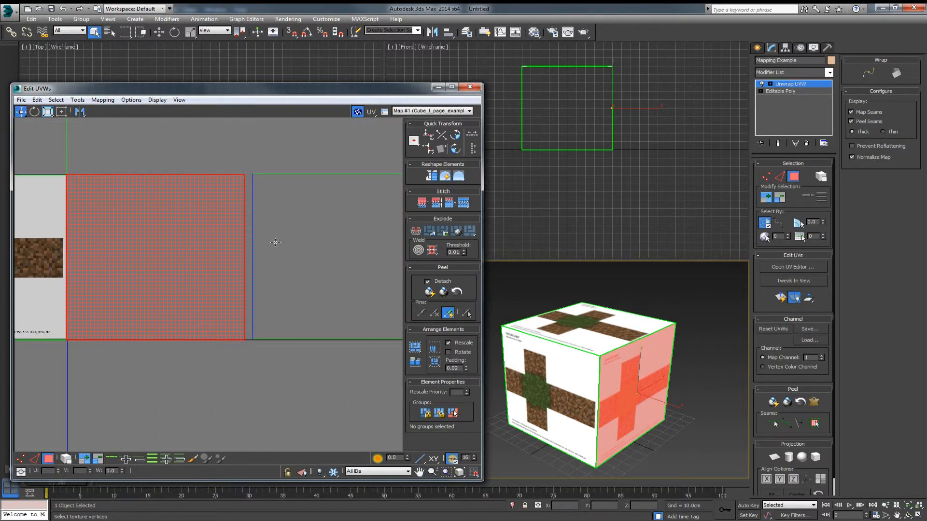
Move the bottom face's UVs flush against the outer edge of the right side face's UVs.
drag(276, 243, 270, 244)
scroll(257, 248, down, 5)
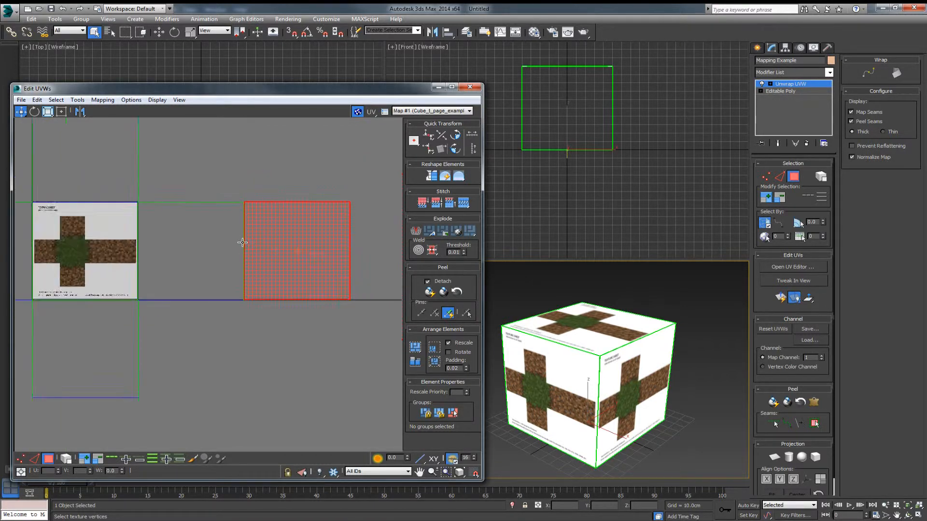
middle_drag(203, 246, 274, 265)
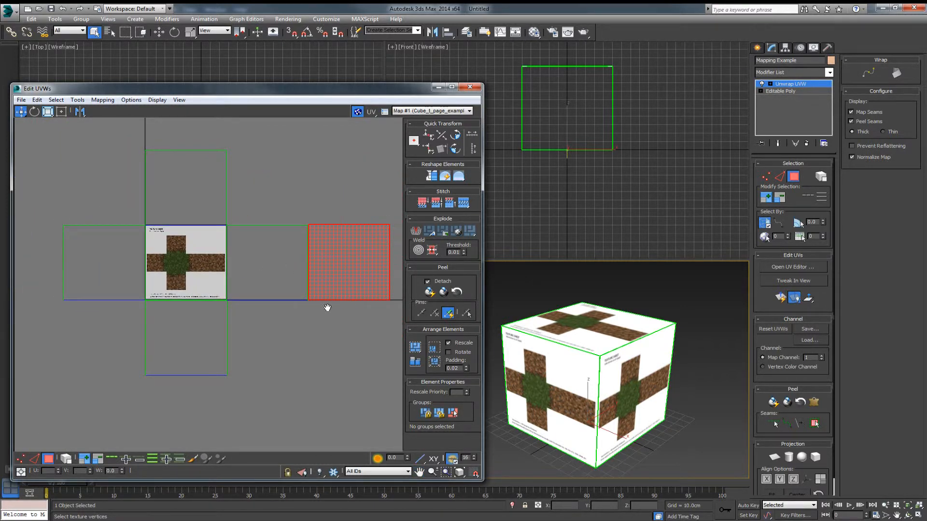
middle_drag(328, 307, 297, 310)
middle_drag(149, 265, 168, 267)
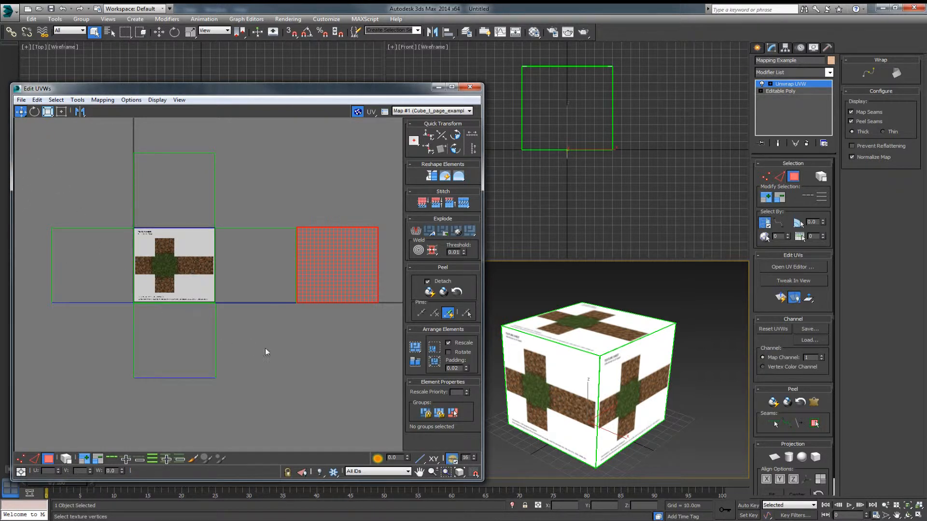
Select all six UV faces, scale them down together to about the size of the texture's cross, and move them onto it.
drag(388, 386, 387, 387)
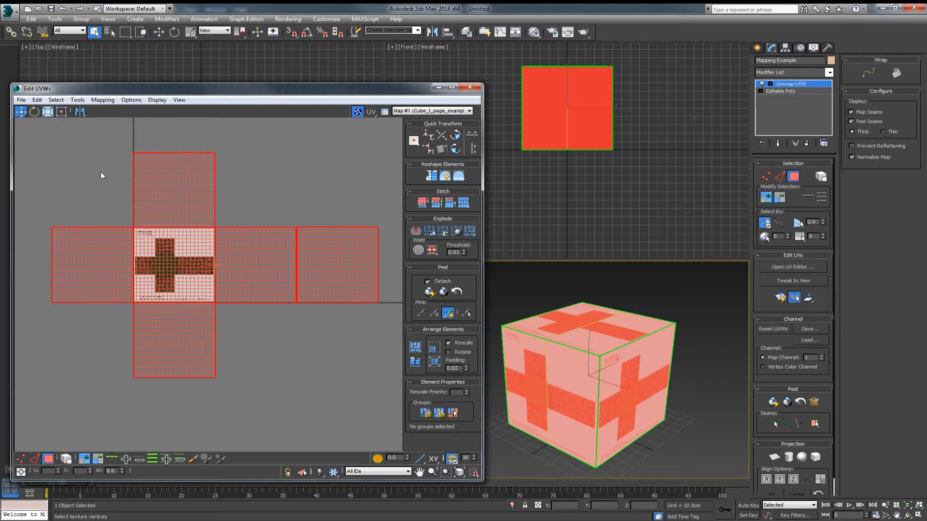
click(47, 112)
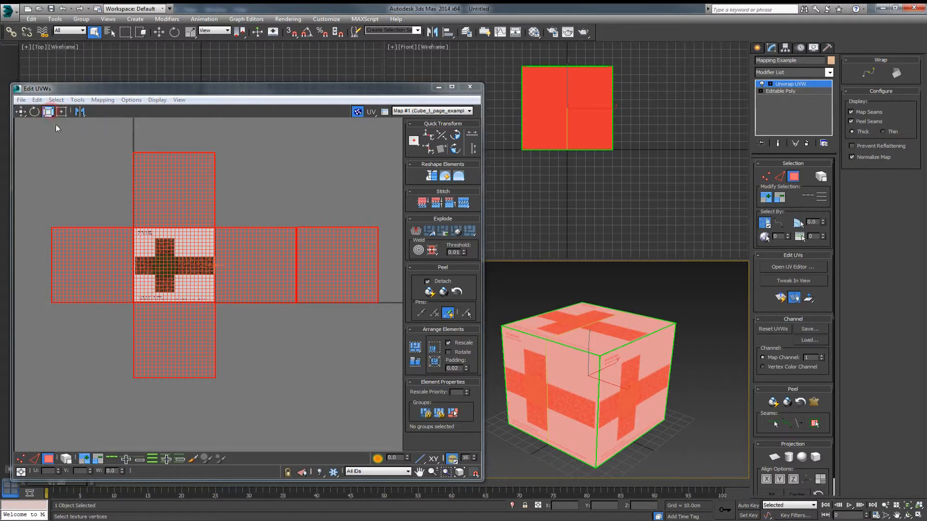
drag(172, 261, 196, 328)
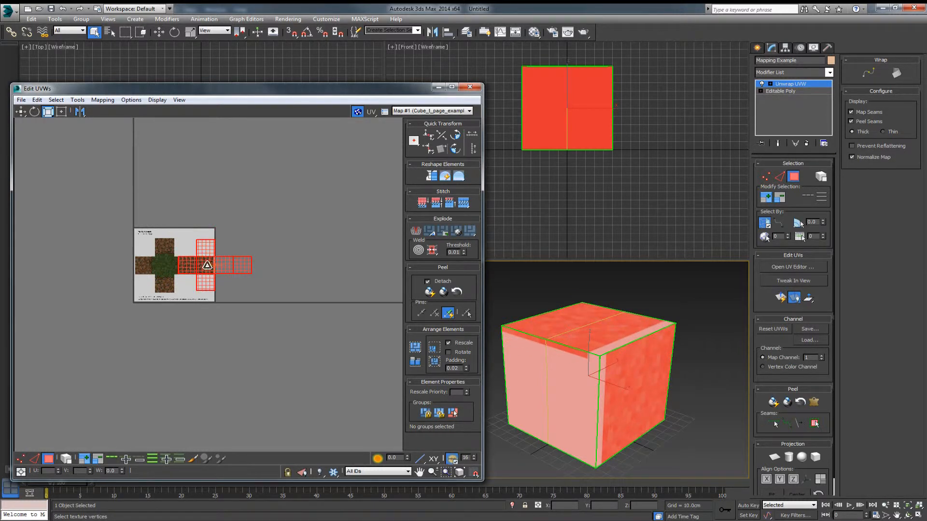
click(21, 112)
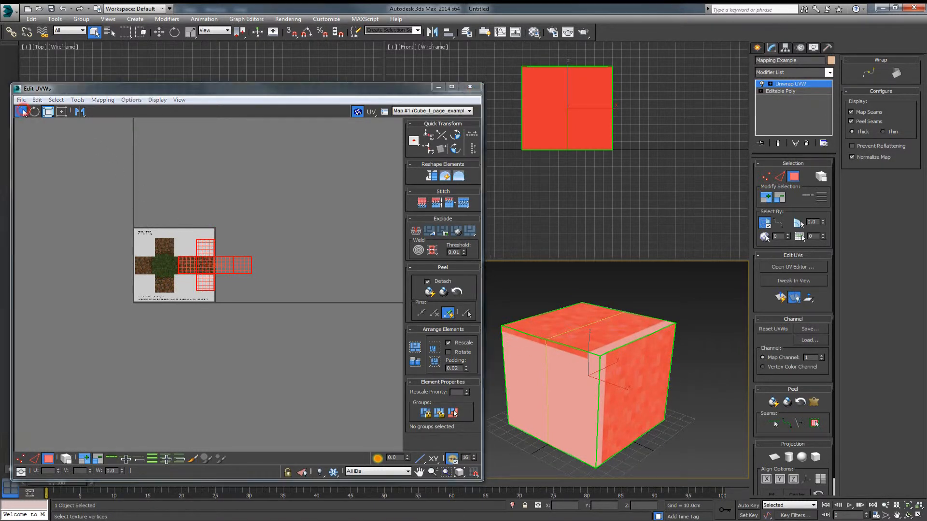
mouse_move(200, 265)
mouse_down()
mouse_move(157, 265)
mouse_move(207, 278)
mouse_up()
Scale the UV layout up slightly and shift it so its outline lines up with the edges of the texture's cross.
scroll(149, 270, up, 4)
scroll(149, 269, up, 5)
click(48, 112)
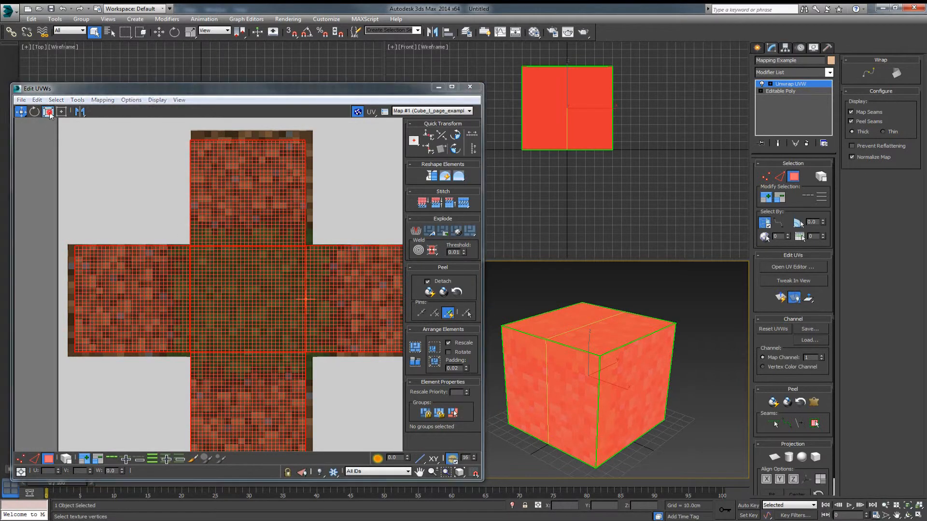
drag(203, 282, 205, 284)
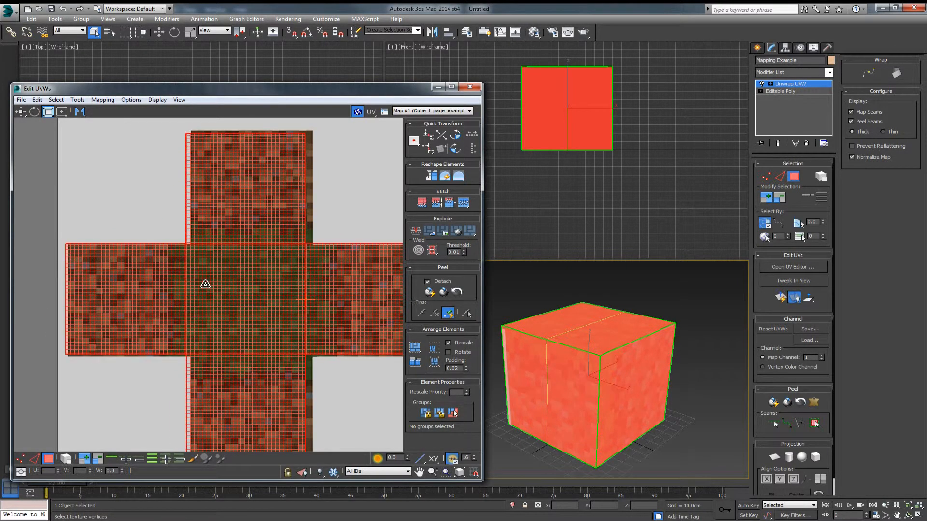
click(21, 111)
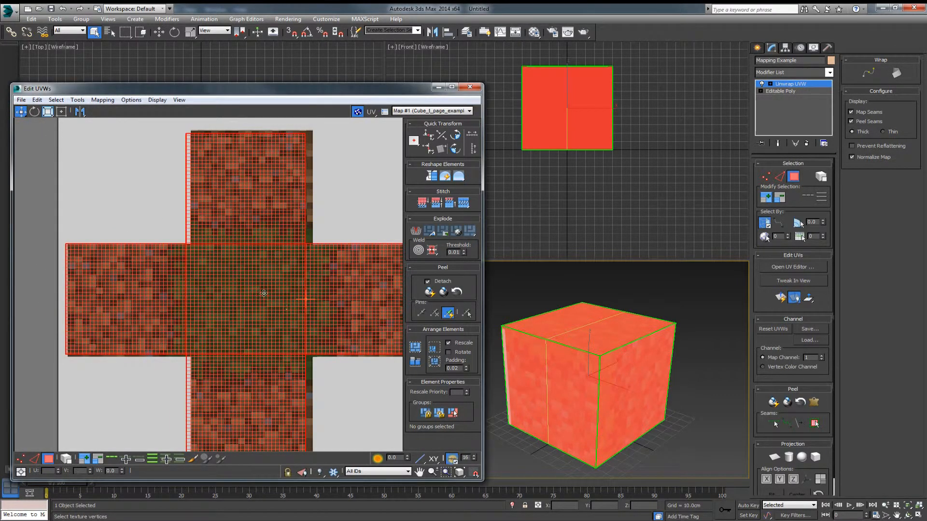
drag(264, 294, 270, 294)
scroll(270, 294, down, 4)
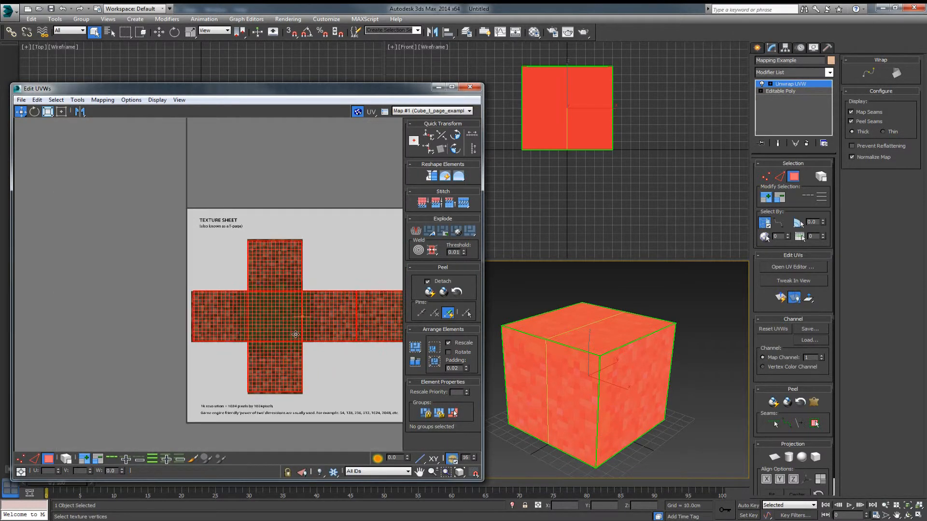
middle_drag(242, 321, 224, 304)
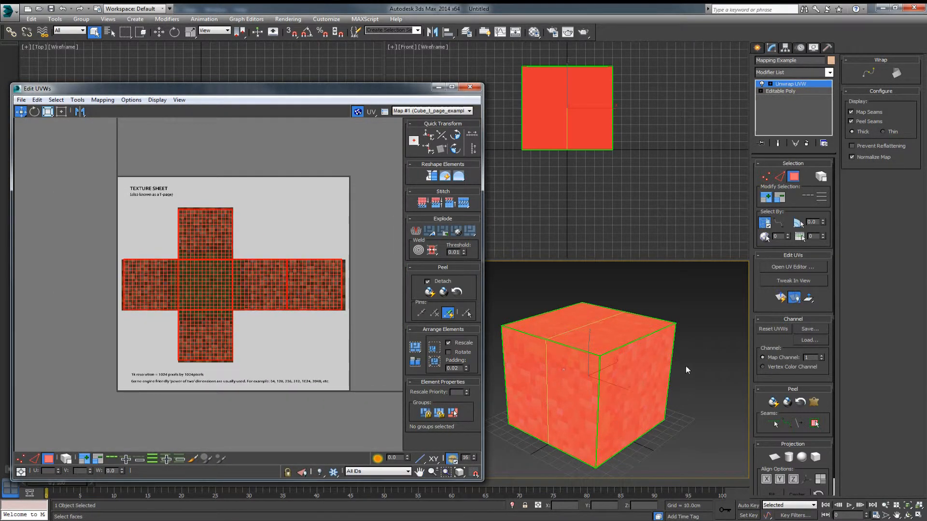
Select only the cube's right side face and rotate its UVs in 90-degree steps until the grass edge runs along its top.
middle_drag(596, 367, 603, 368)
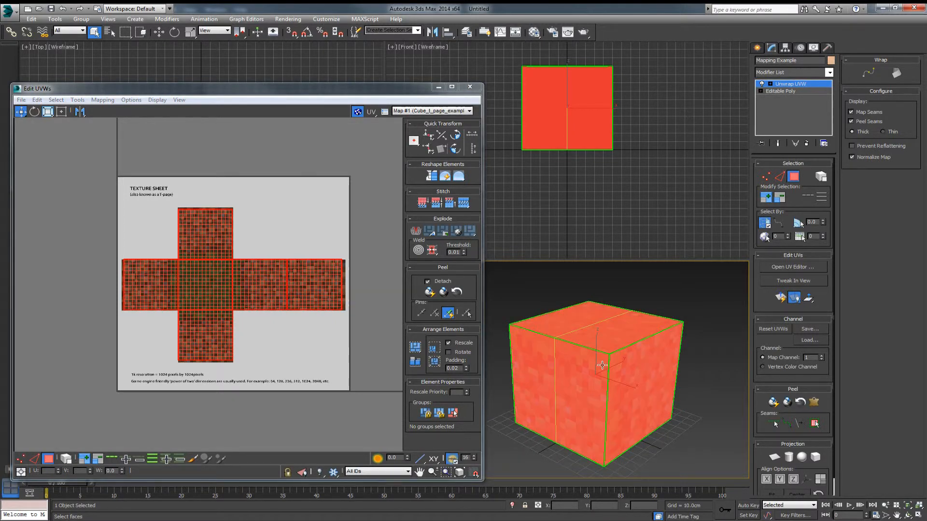
alt+middle_drag(603, 367, 603, 368)
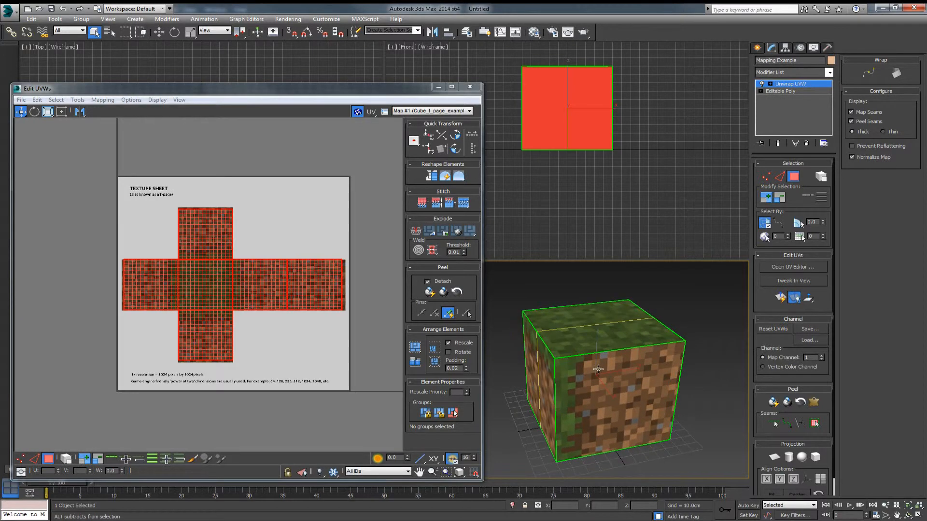
click(707, 352)
alt+middle_drag(540, 362, 613, 317)
alt+middle_drag(639, 358, 635, 397)
click(635, 397)
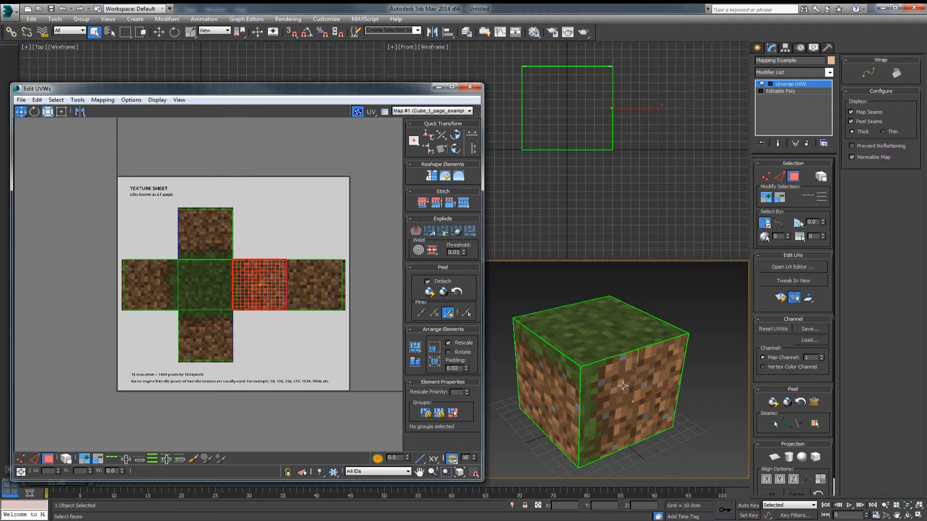
mouse_move(628, 370)
middle_down()
mouse_move(624, 378)
mouse_move(642, 349)
mouse_move(613, 379)
middle_up()
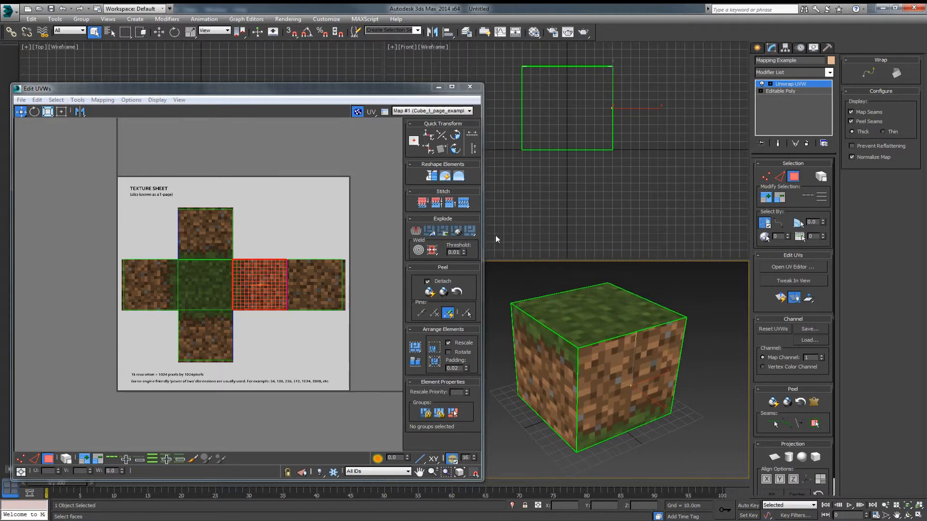
click(455, 151)
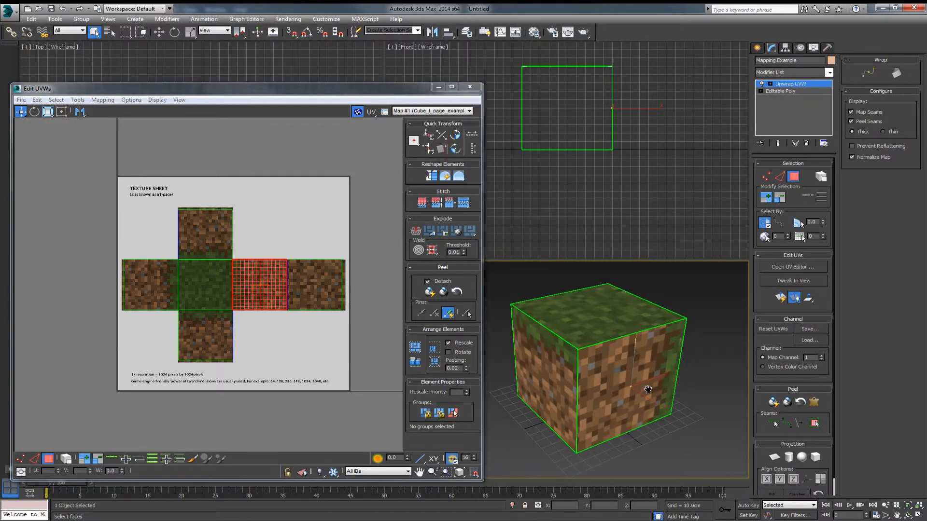
click(456, 150)
middle_drag(615, 357, 612, 360)
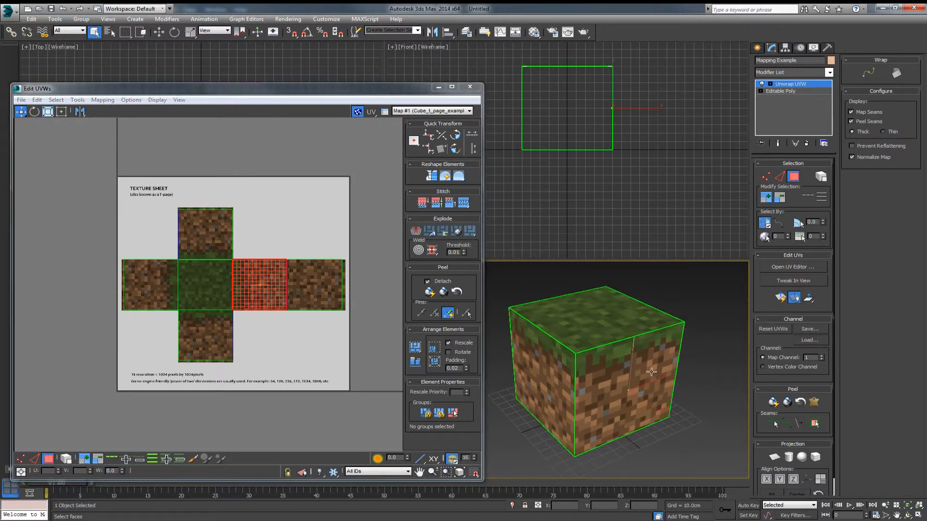
Rotate the back face's UVs 180 degrees and the left face's UVs 90 degrees so their grass edges meet the cube's top.
alt+middle_drag(559, 371, 628, 376)
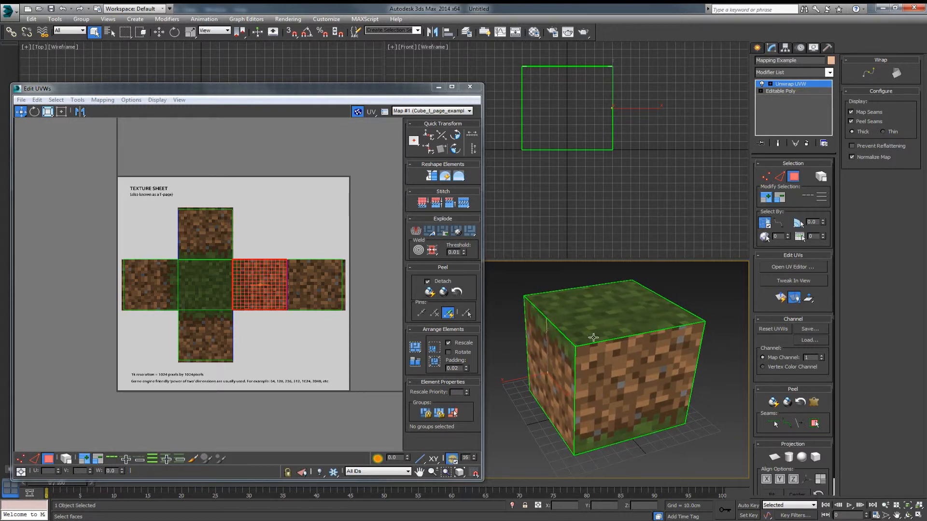
click(638, 374)
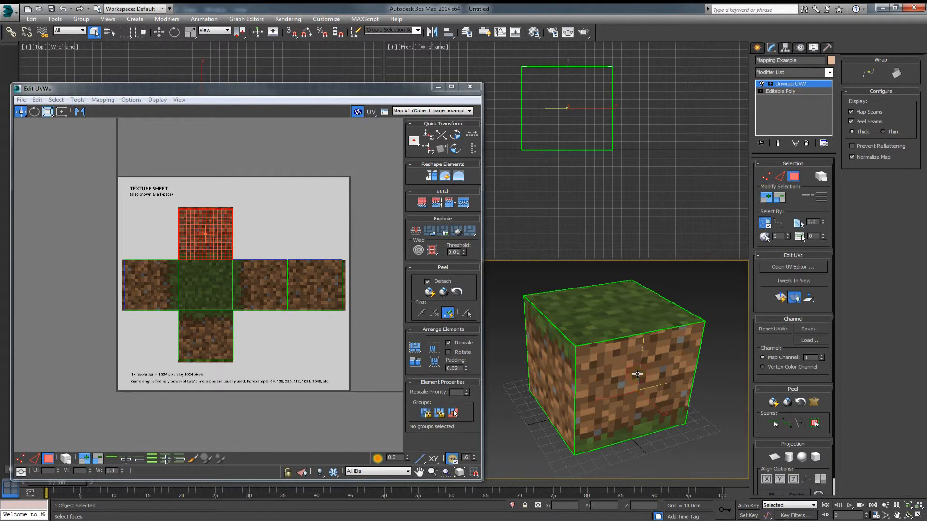
click(459, 151)
middle_drag(641, 390, 610, 368)
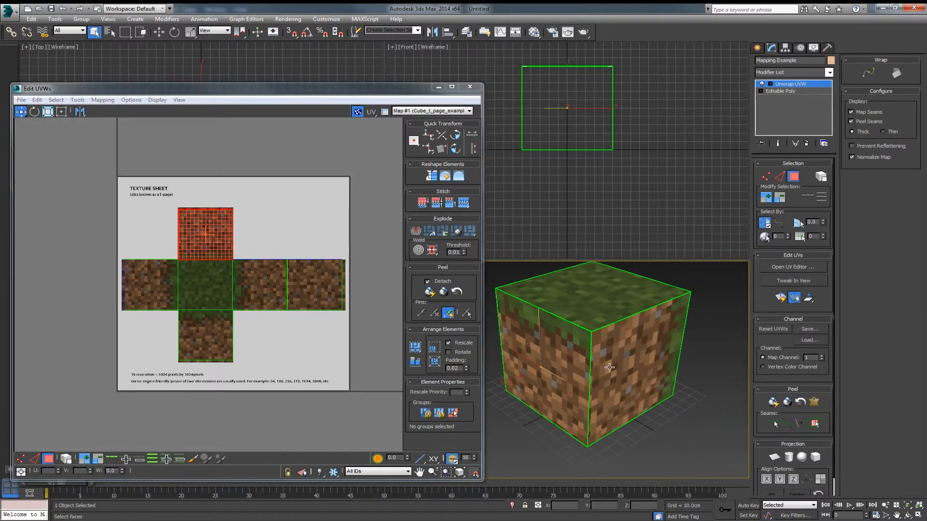
click(171, 299)
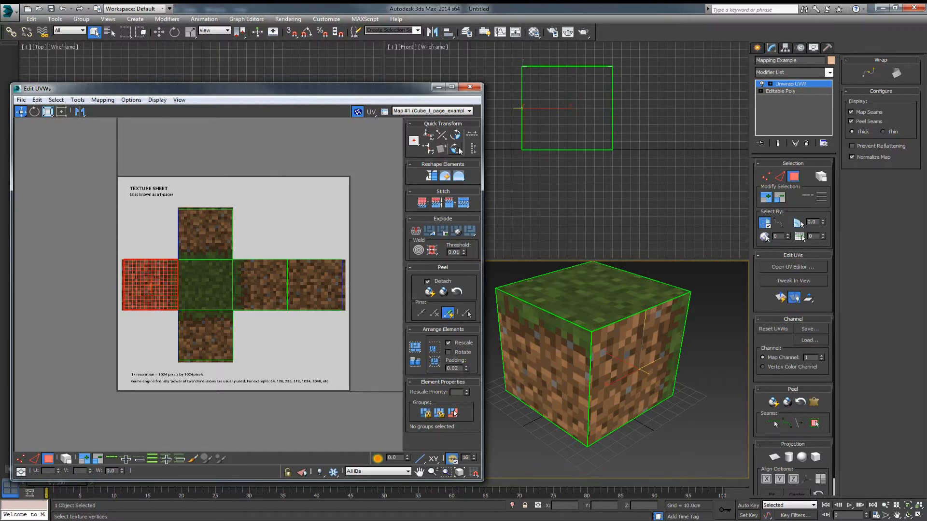
alt+middle_drag(623, 359, 624, 354)
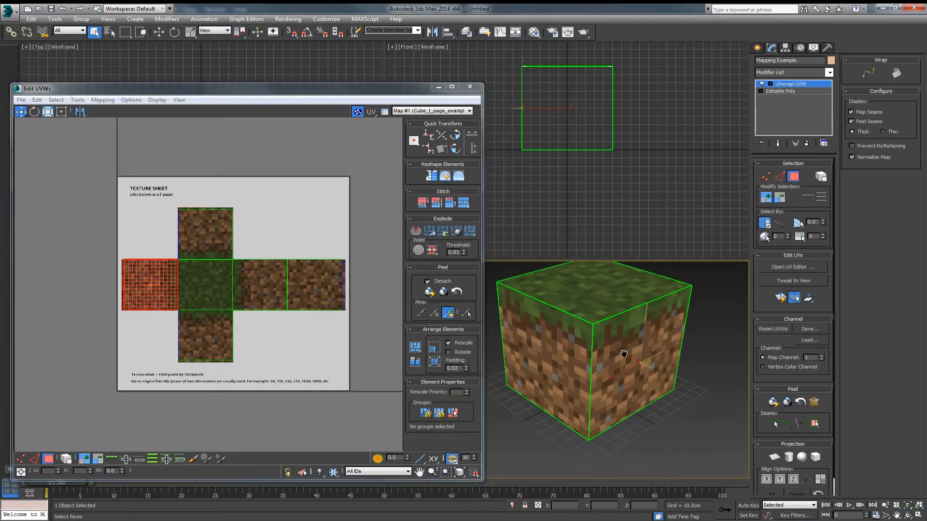
Examine the textured cube from several angles to check the grass edges on its sides.
alt+middle_drag(670, 371, 602, 376)
middle_drag(715, 387, 560, 395)
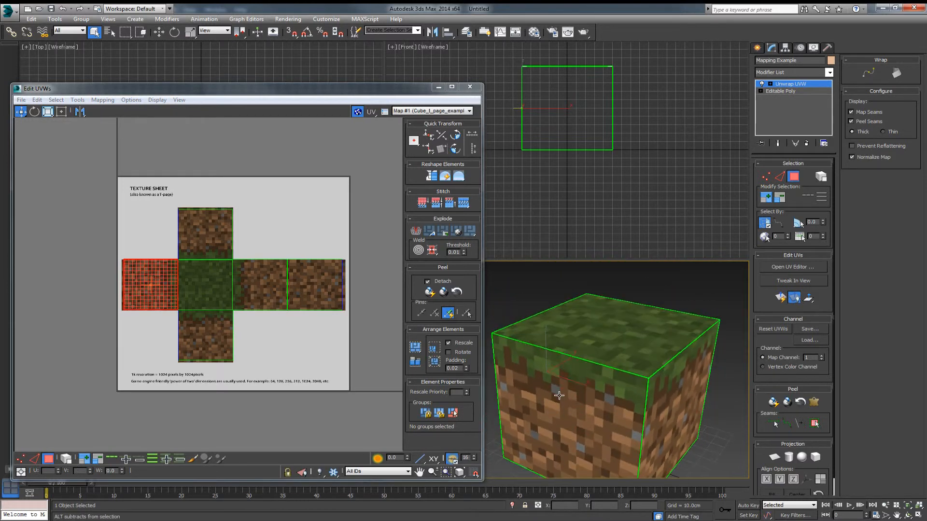
scroll(609, 385, down, 5)
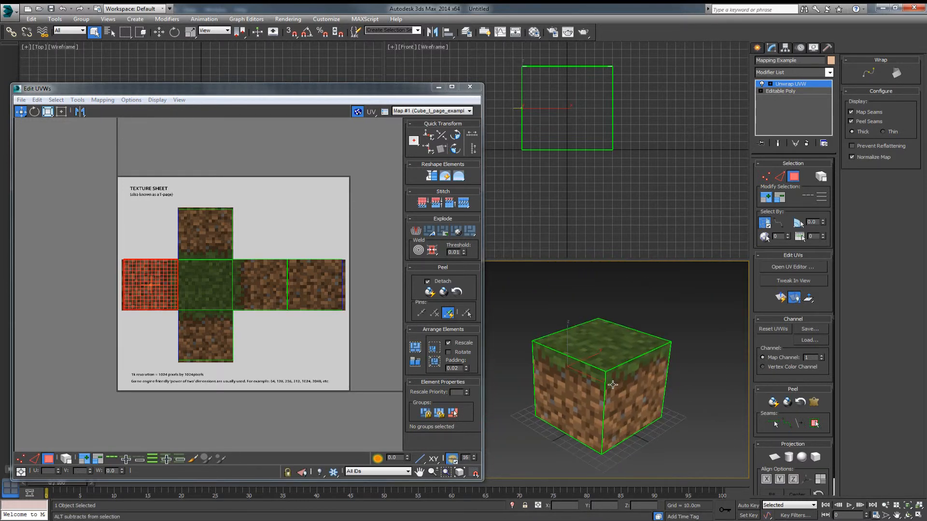
middle_drag(613, 385, 610, 375)
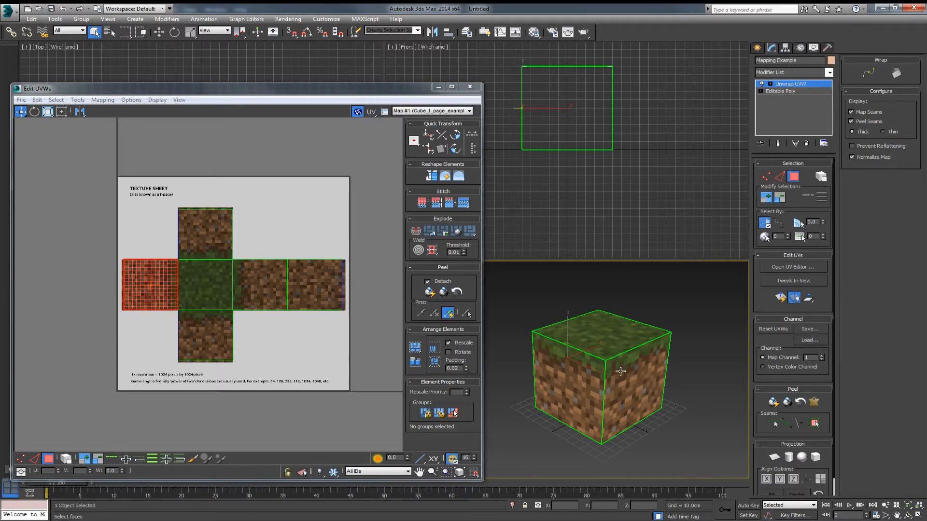
alt+middle_drag(632, 386, 624, 381)
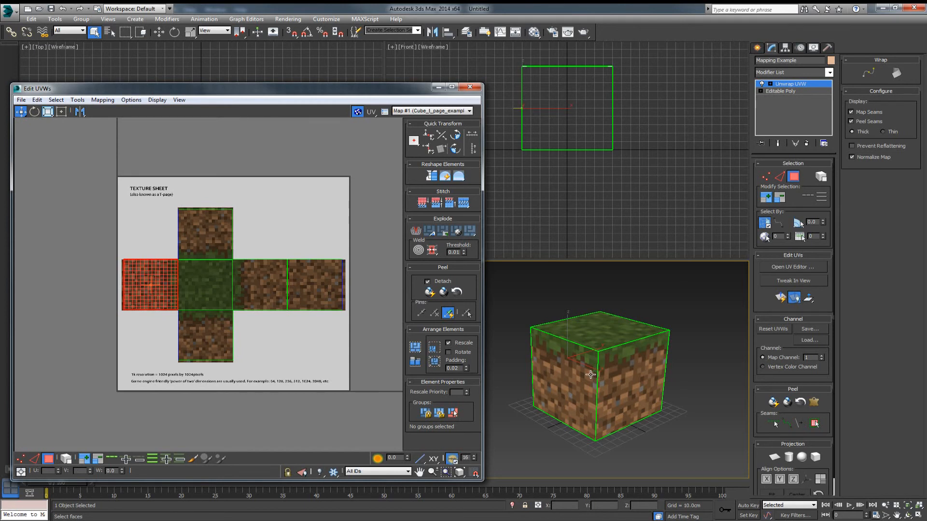
middle_drag(599, 373, 596, 374)
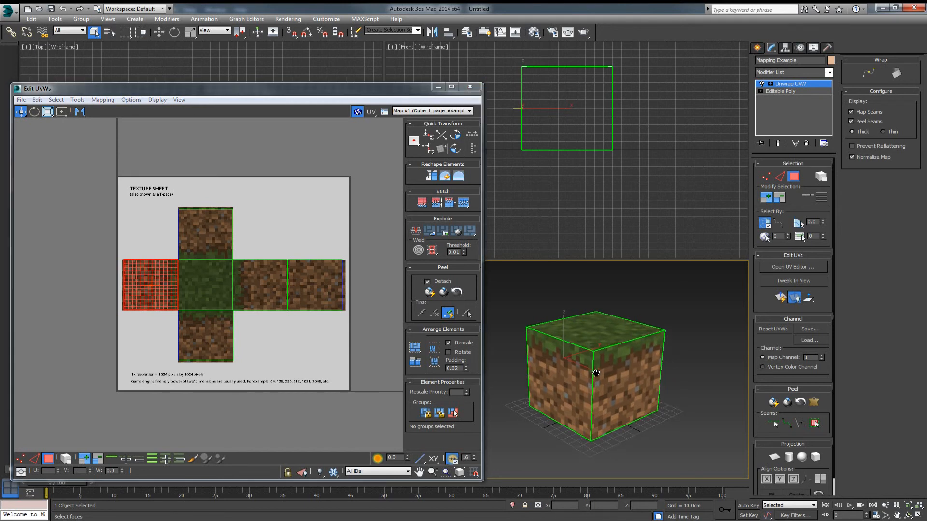